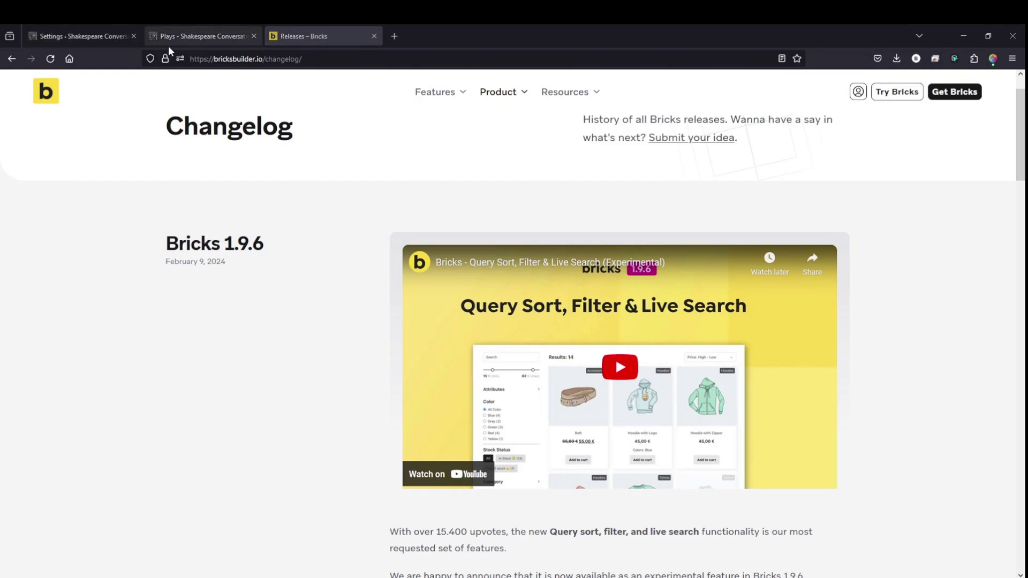
Switch from the Bricks 1.9.6 changelog tab to the WordPress Bricks Settings page.
{"action": "left_click", "coordinate": [79, 40]}
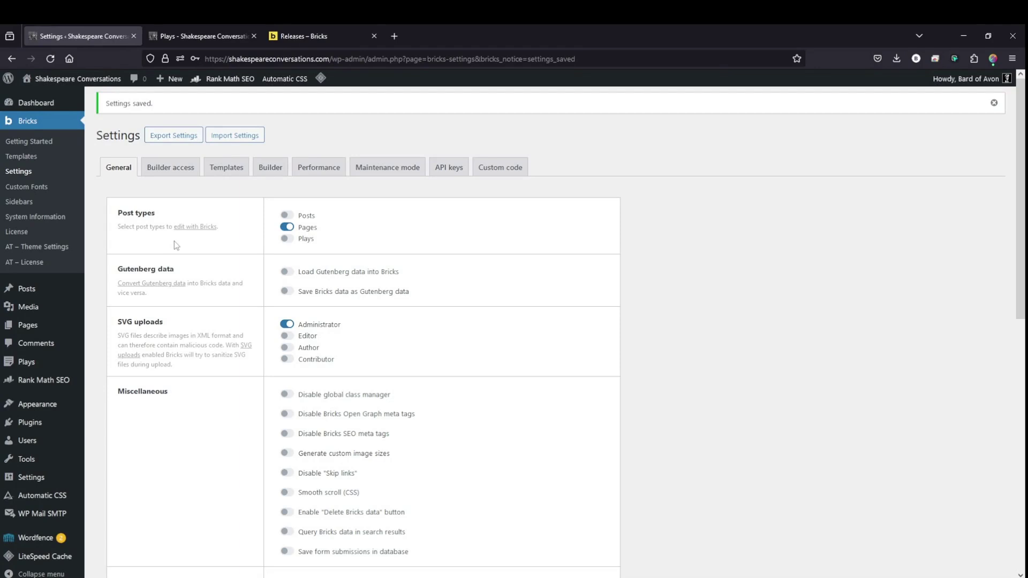
Enable query sort, filter and live search, and save the Bricks settings.
{"action": "scroll", "coordinate": [174, 241], "scroll_direction": "down", "scroll_amount": 2}
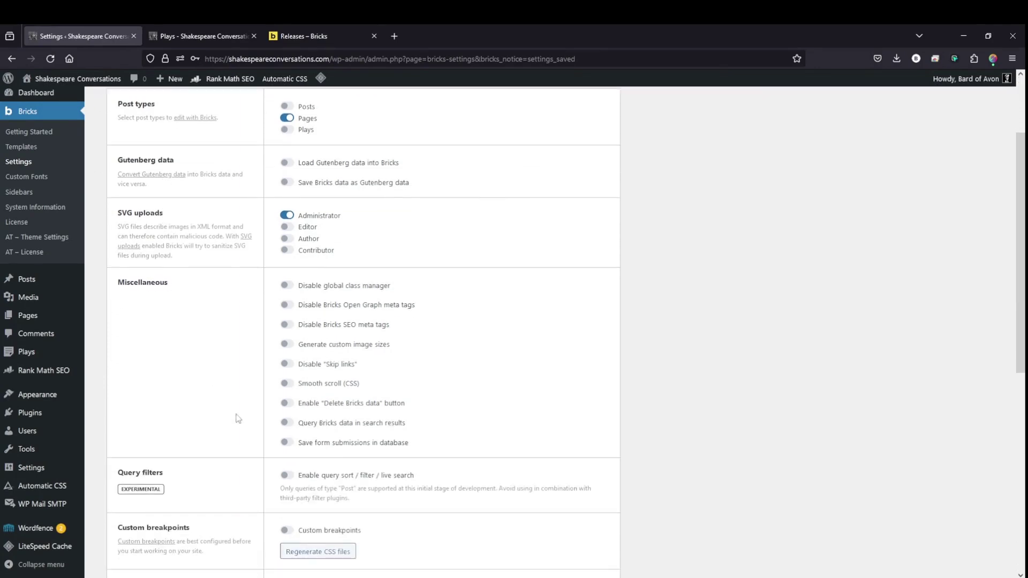
{"action": "left_click", "coordinate": [286, 476]}
{"action": "scroll", "coordinate": [191, 385], "scroll_direction": "down", "scroll_amount": 8}
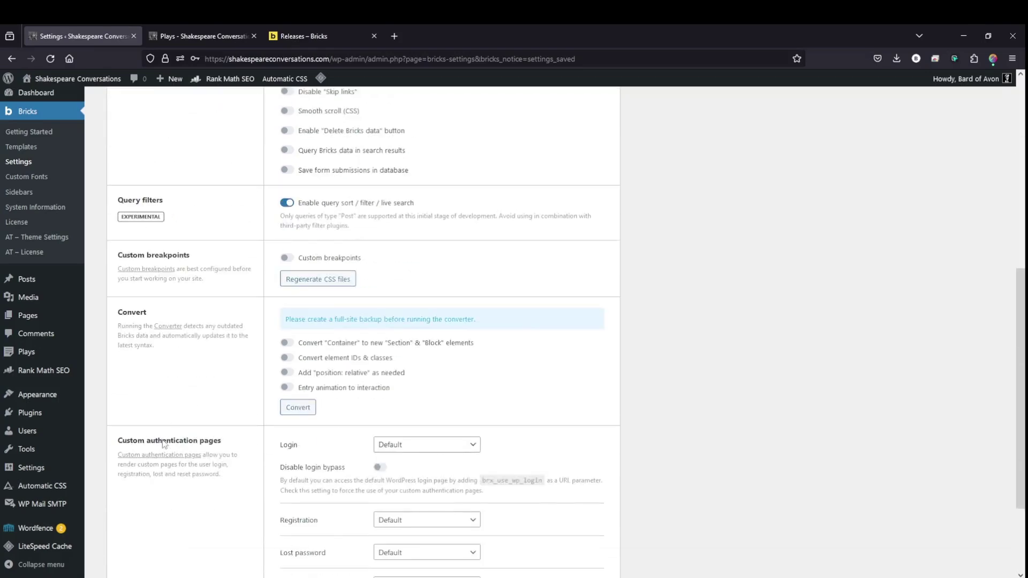
{"action": "left_click", "coordinate": [133, 503]}
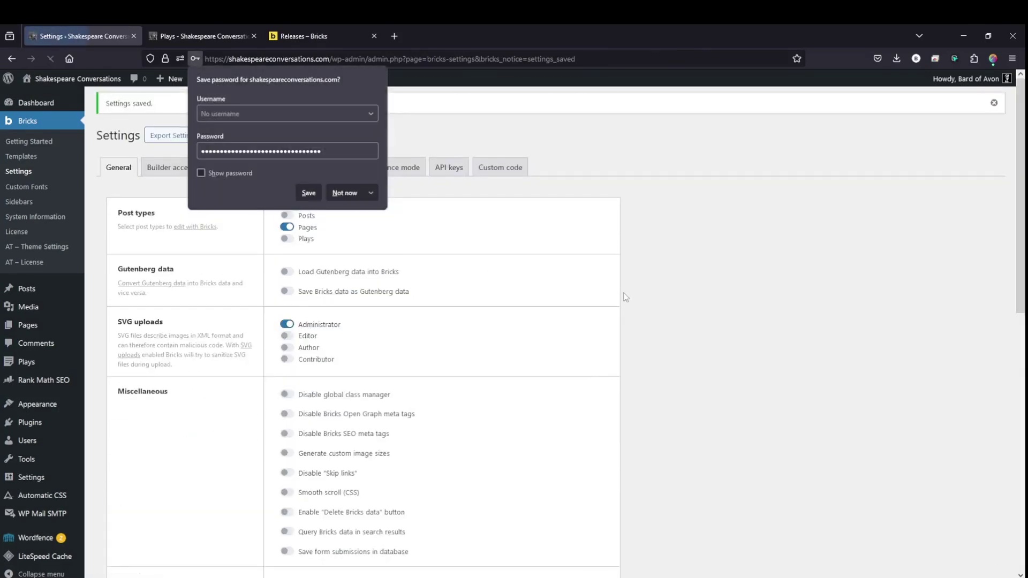
{"action": "left_click", "coordinate": [623, 288]}
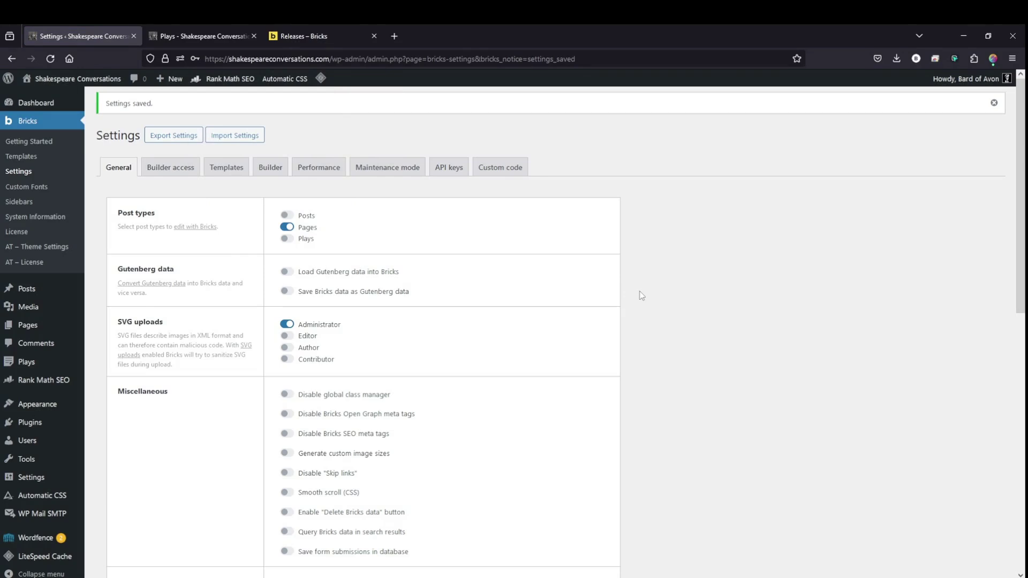
Regenerate the query filter index and confirm the success message.
{"action": "scroll", "coordinate": [457, 371], "scroll_direction": "down", "scroll_amount": 4}
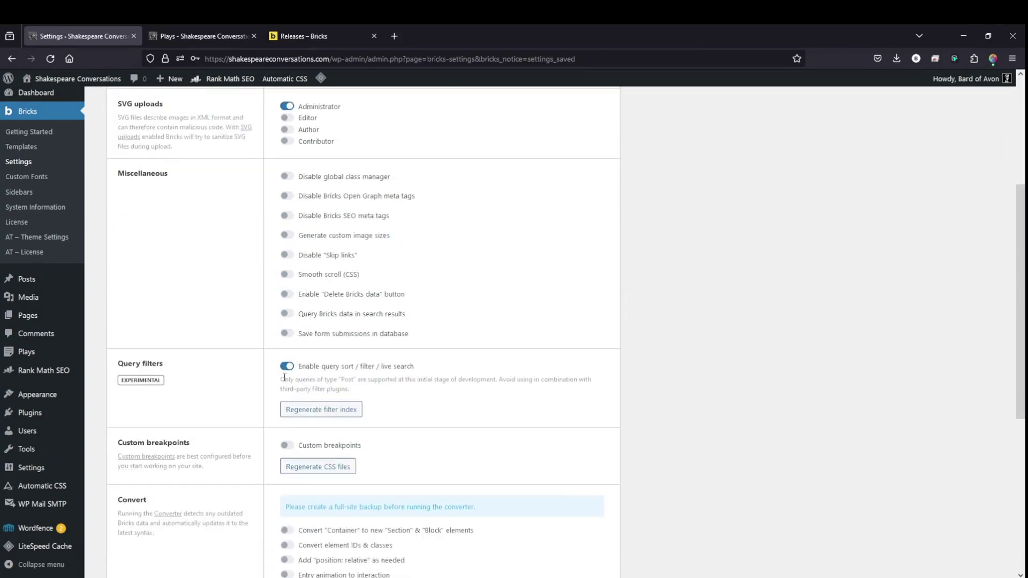
{"action": "left_click", "coordinate": [310, 411]}
{"action": "left_click", "coordinate": [561, 347]}
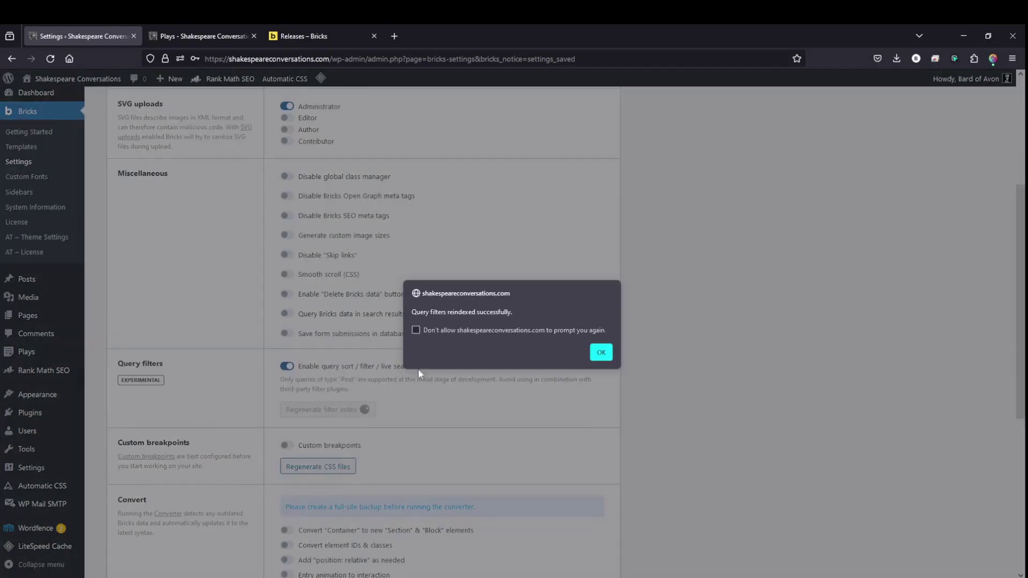
{"action": "left_click", "coordinate": [415, 330]}
{"action": "left_click", "coordinate": [608, 356]}
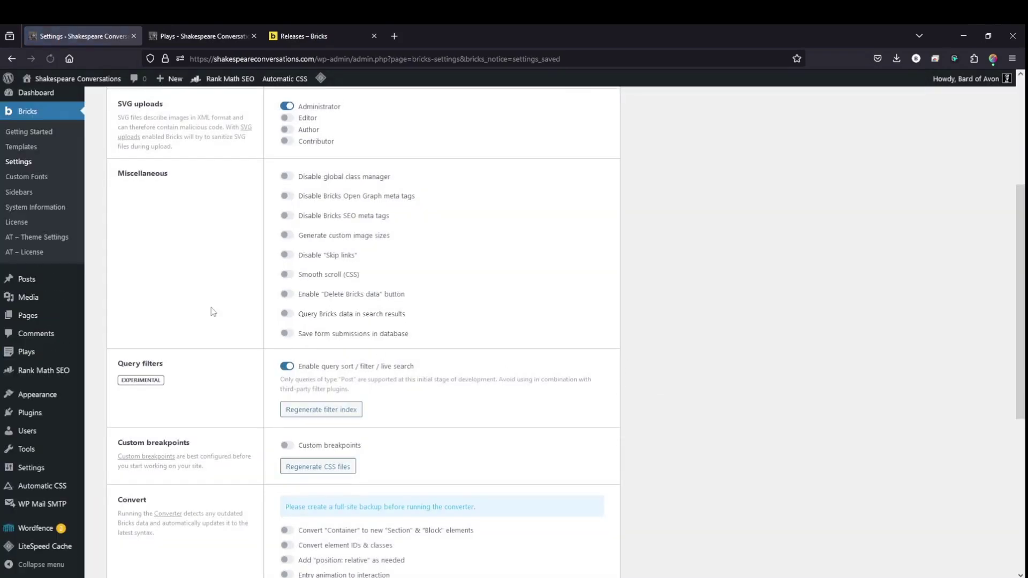
Look through All Plays, then view the Play Categories: Comedies, Histories, Romances, Tragedies.
{"action": "left_click", "coordinate": [26, 351]}
{"action": "left_click", "coordinate": [617, 125]}
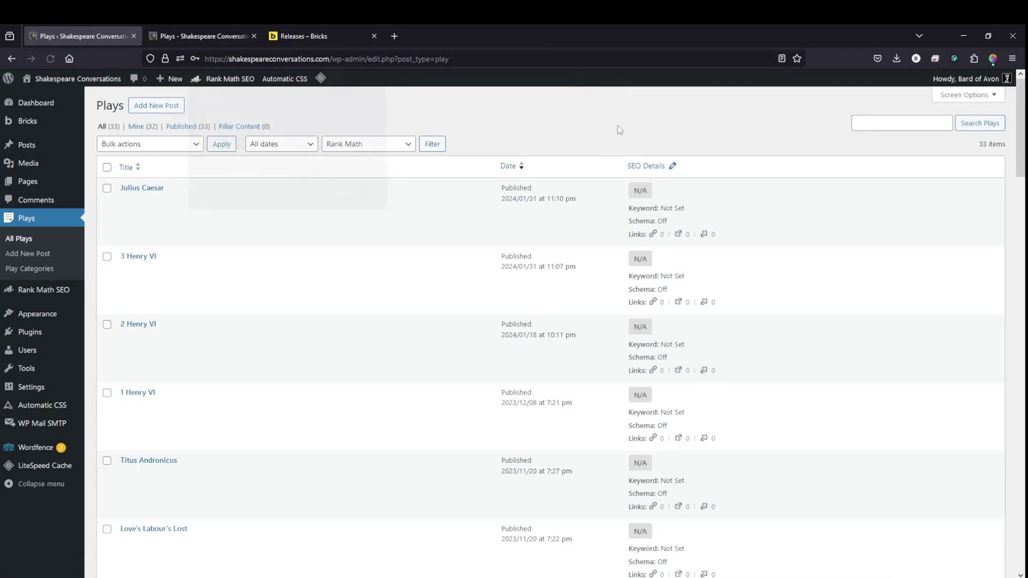
{"action": "scroll", "coordinate": [197, 368], "scroll_direction": "down", "scroll_amount": 5}
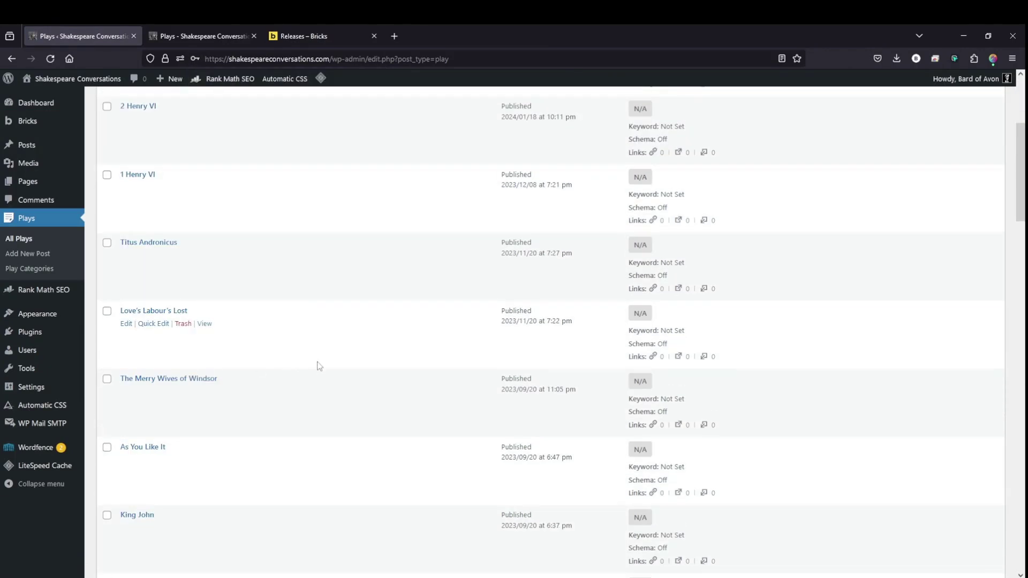
{"action": "scroll", "coordinate": [316, 362], "scroll_direction": "up", "scroll_amount": 5}
{"action": "left_click", "coordinate": [50, 275]}
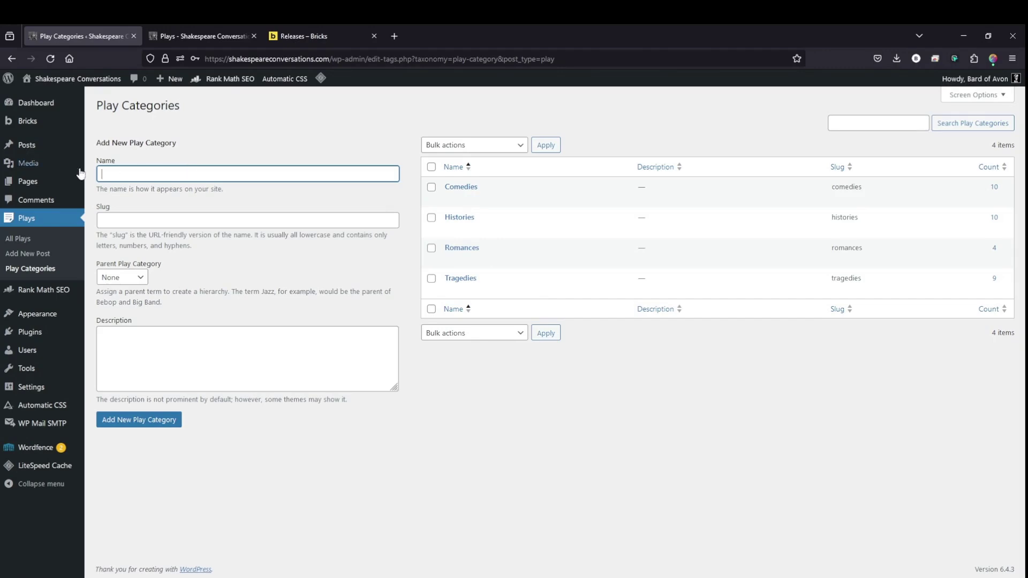
On the live site, browse Comedies and A Midsummer Night's Dream, then return to Plays by Genre.
{"action": "mouse_move", "coordinate": [22, 184]}
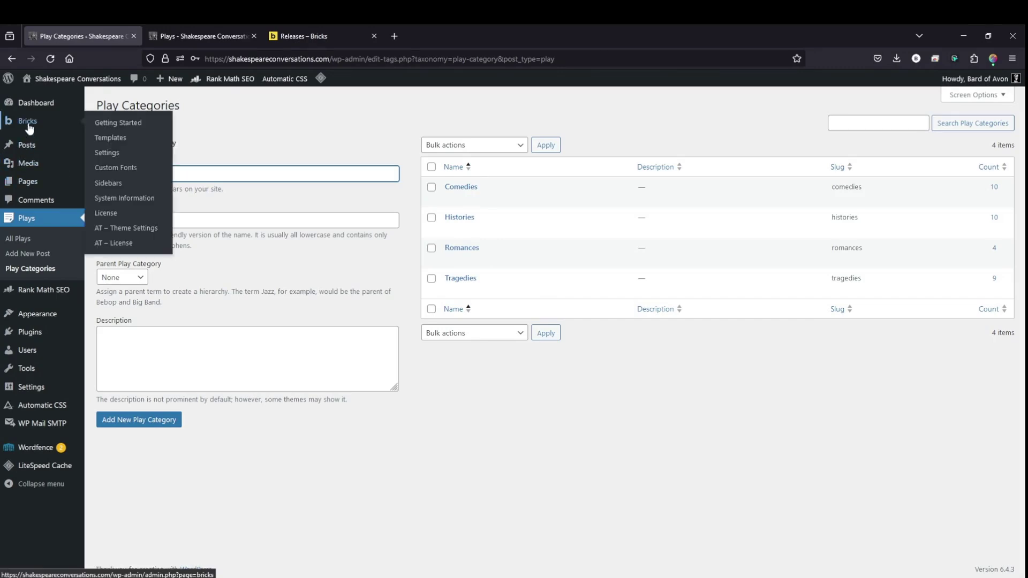
{"action": "mouse_move", "coordinate": [32, 80]}
{"action": "left_click", "coordinate": [51, 97]}
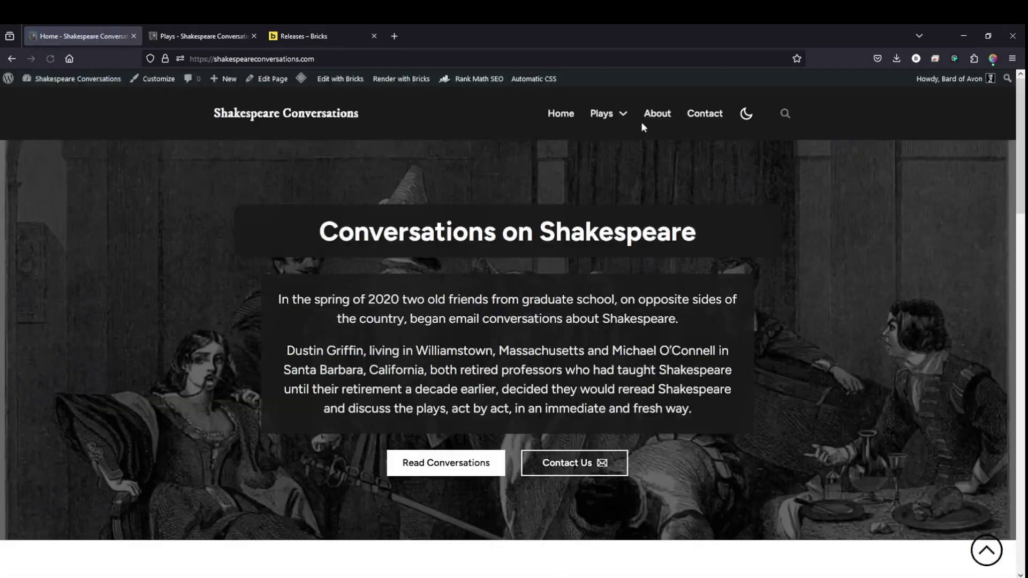
{"action": "left_click", "coordinate": [600, 119]}
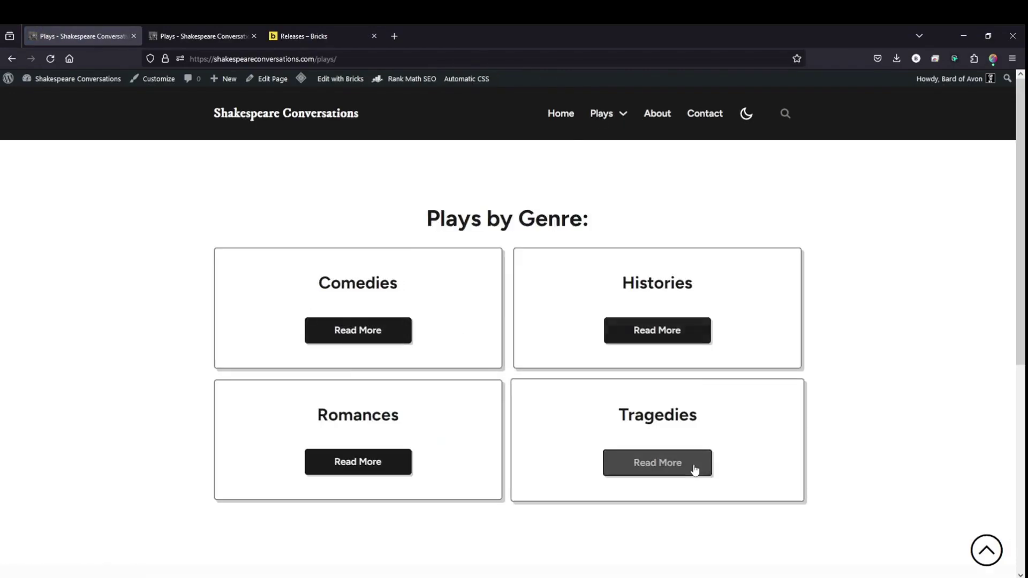
{"action": "left_click", "coordinate": [383, 328]}
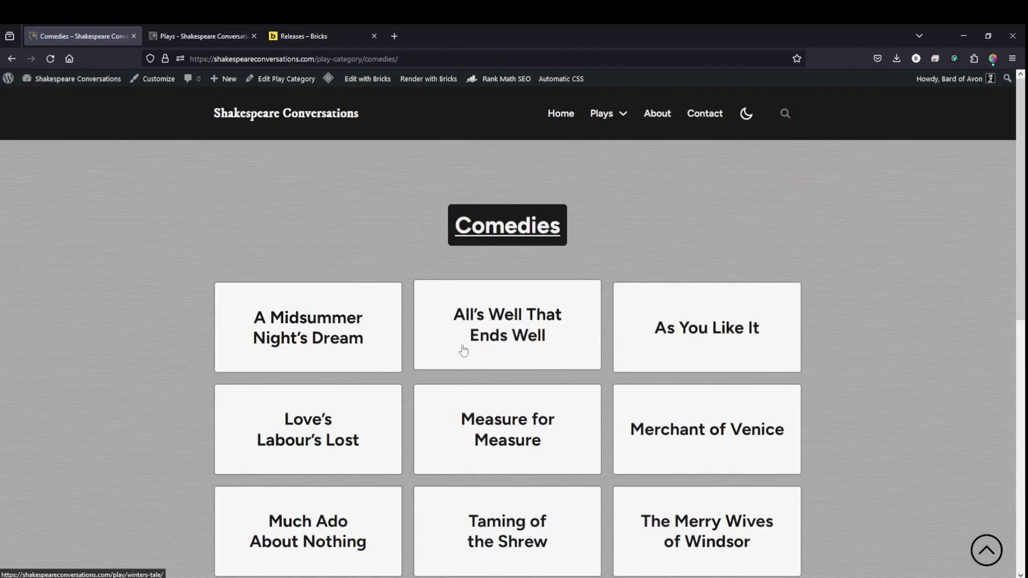
{"action": "left_click", "coordinate": [332, 339]}
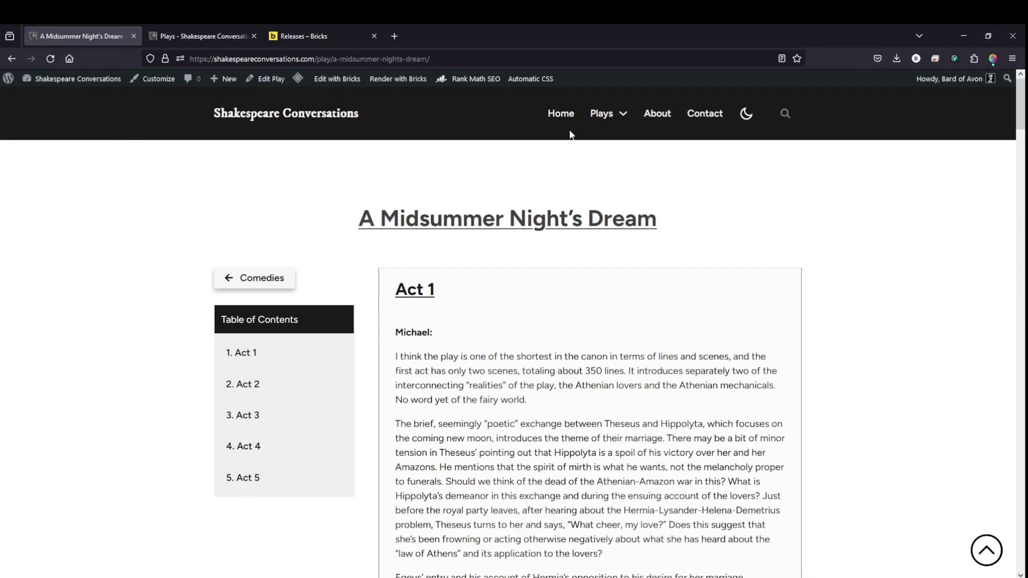
{"action": "left_click", "coordinate": [601, 113]}
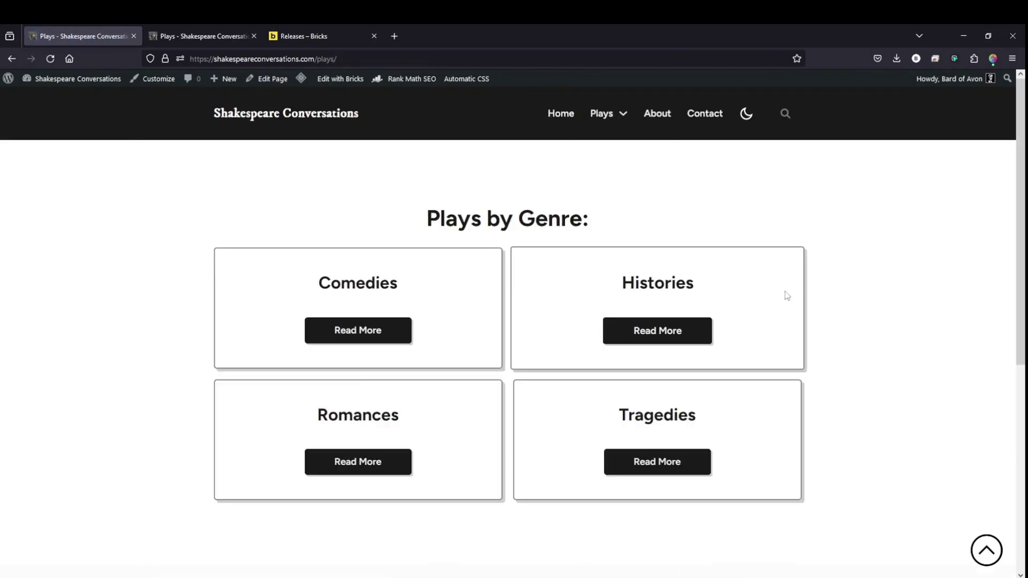
Open Plays > Comedies in its own browser tab.
{"action": "mouse_move", "coordinate": [344, 81]}
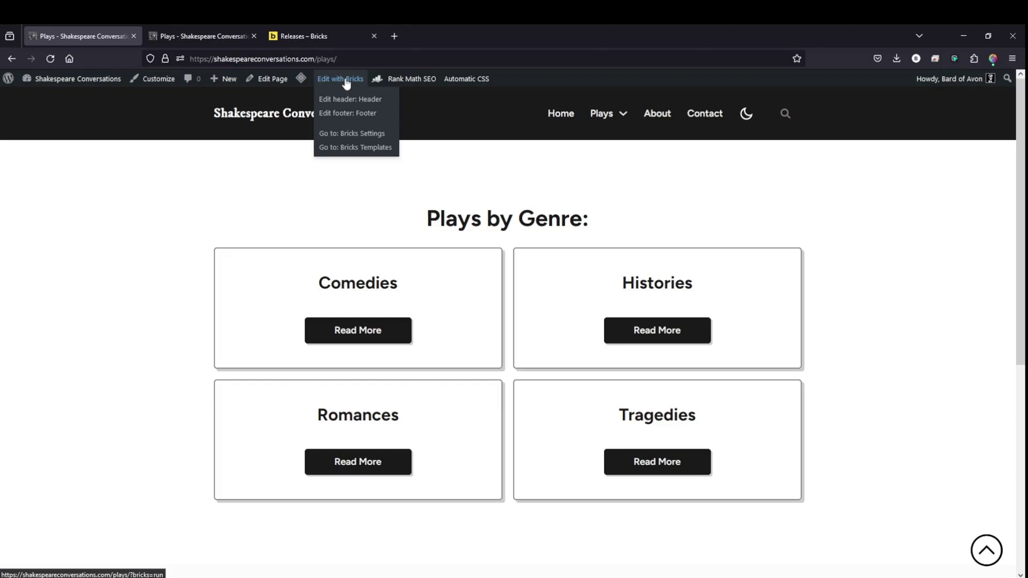
{"action": "mouse_move", "coordinate": [601, 118]}
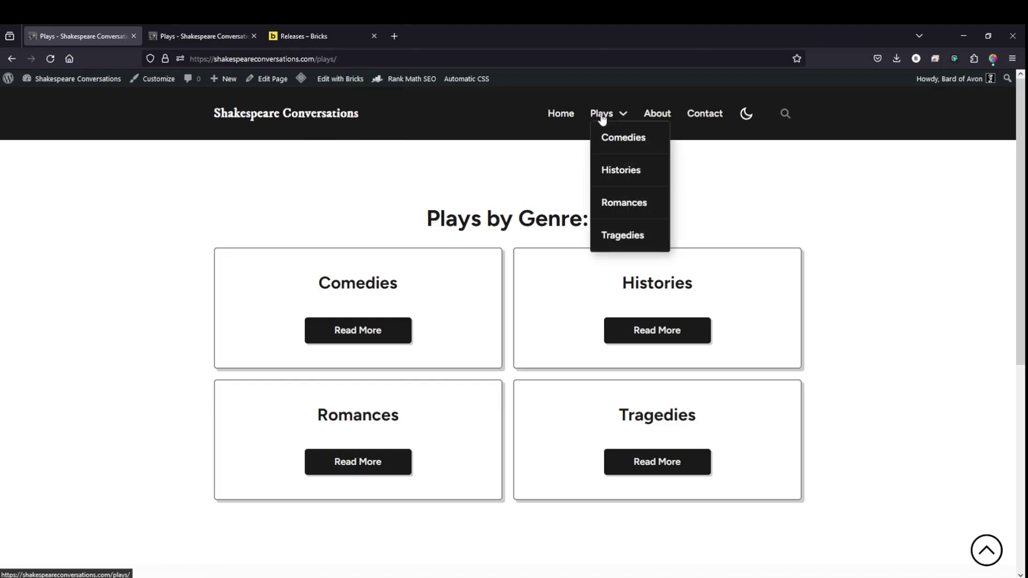
{"action": "middle_click", "coordinate": [613, 148]}
{"action": "left_click", "coordinate": [195, 36]}
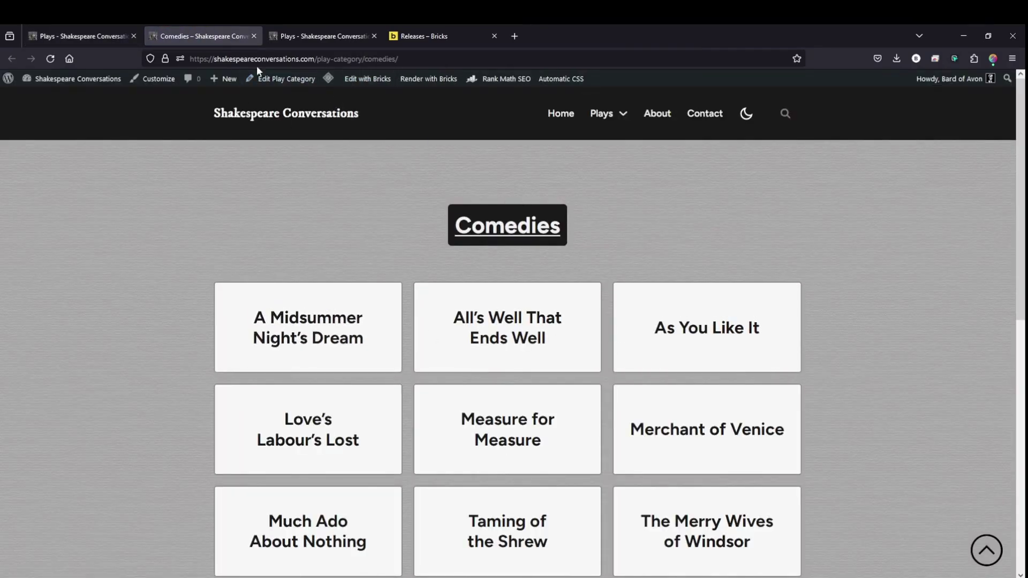
{"action": "left_click", "coordinate": [326, 59]}
{"action": "left_click", "coordinate": [94, 250]}
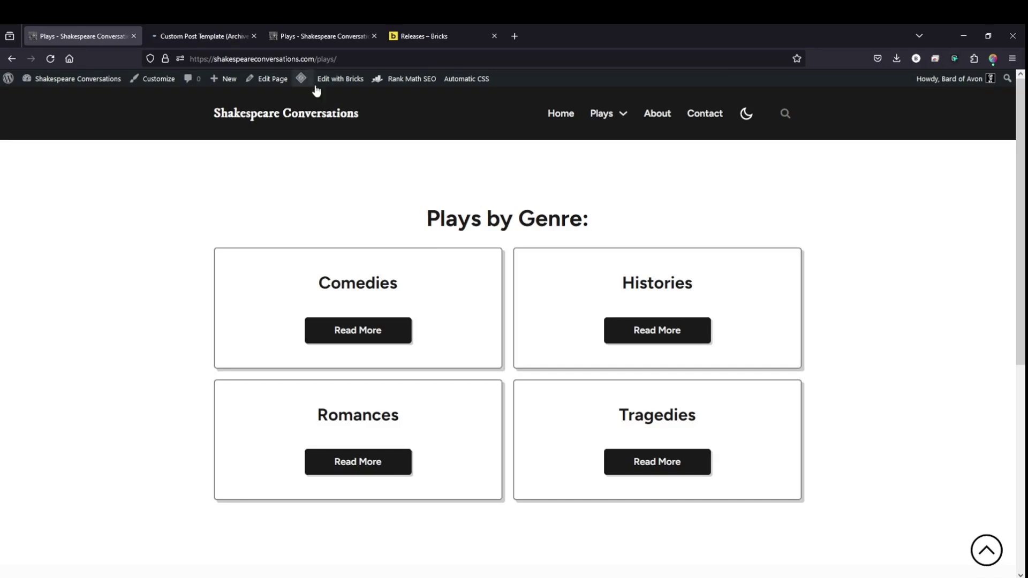
Copy the play-card grid container from the Custom Post Template.
{"action": "mouse_move", "coordinate": [329, 80]}
{"action": "left_click", "coordinate": [198, 36]}
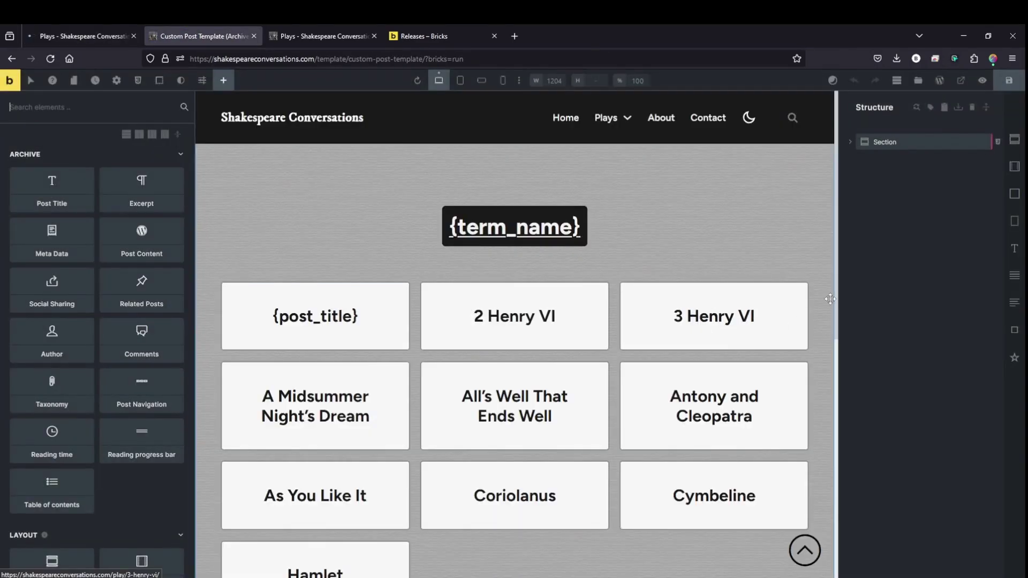
{"action": "scroll", "coordinate": [592, 344], "scroll_direction": "down", "scroll_amount": 3}
{"action": "left_click", "coordinate": [803, 308]}
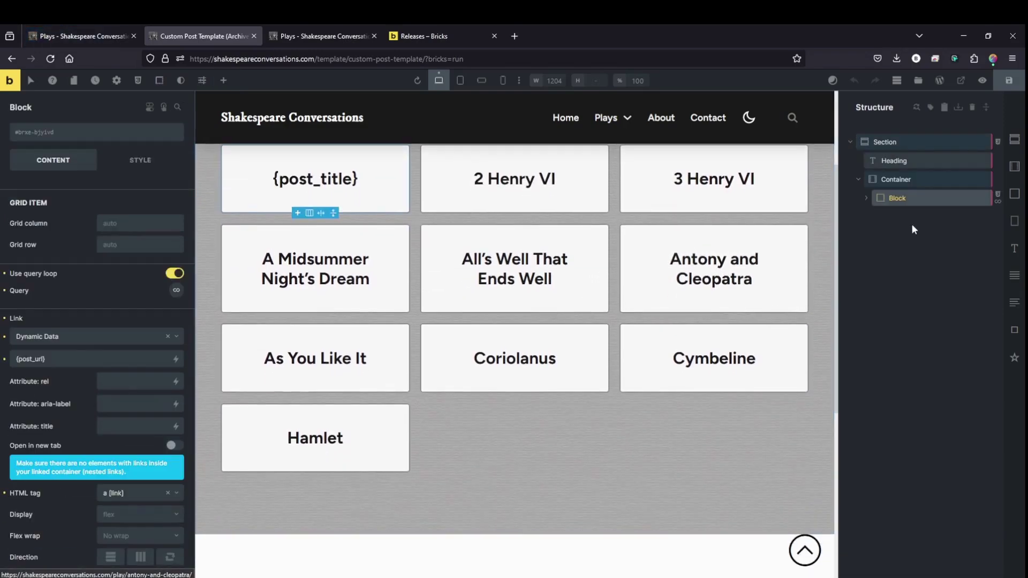
{"action": "left_click", "coordinate": [903, 181]}
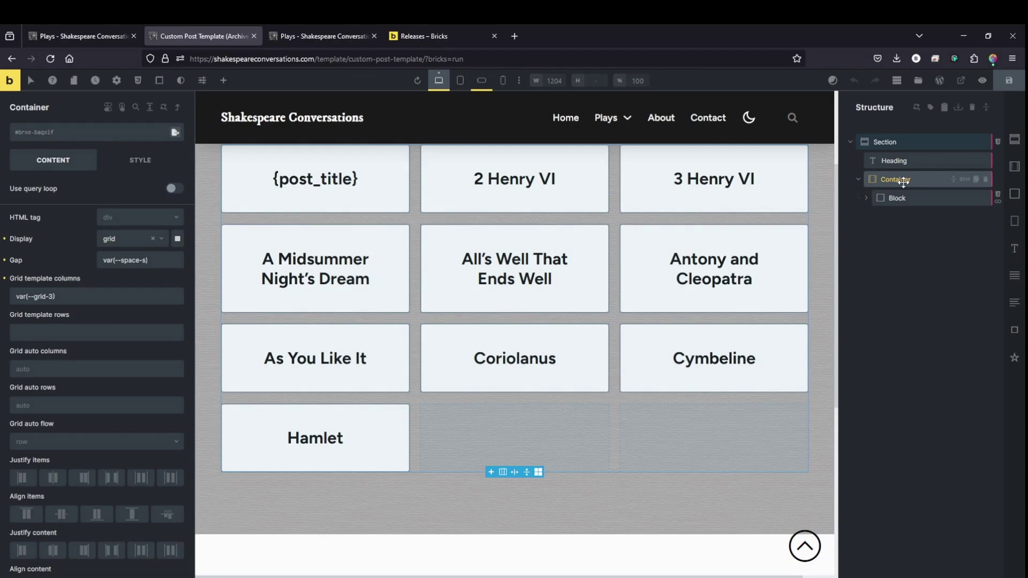
{"action": "key", "text": "ctrl+c"}
Add a new top section to the Plays page and paste the grid into its container.
{"action": "key", "text": "ctrl+shift+Tab"}
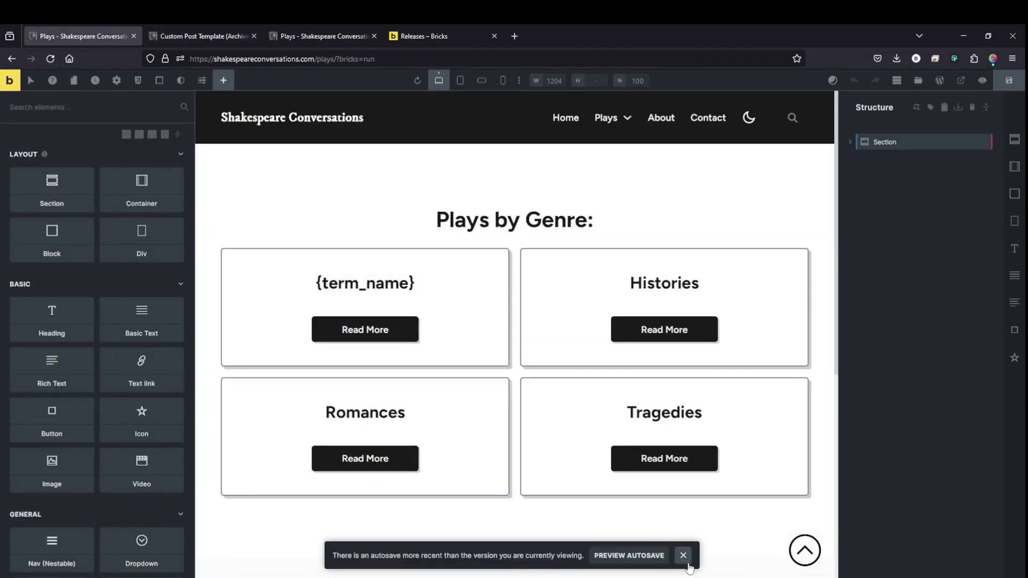
{"action": "left_click", "coordinate": [1014, 141]}
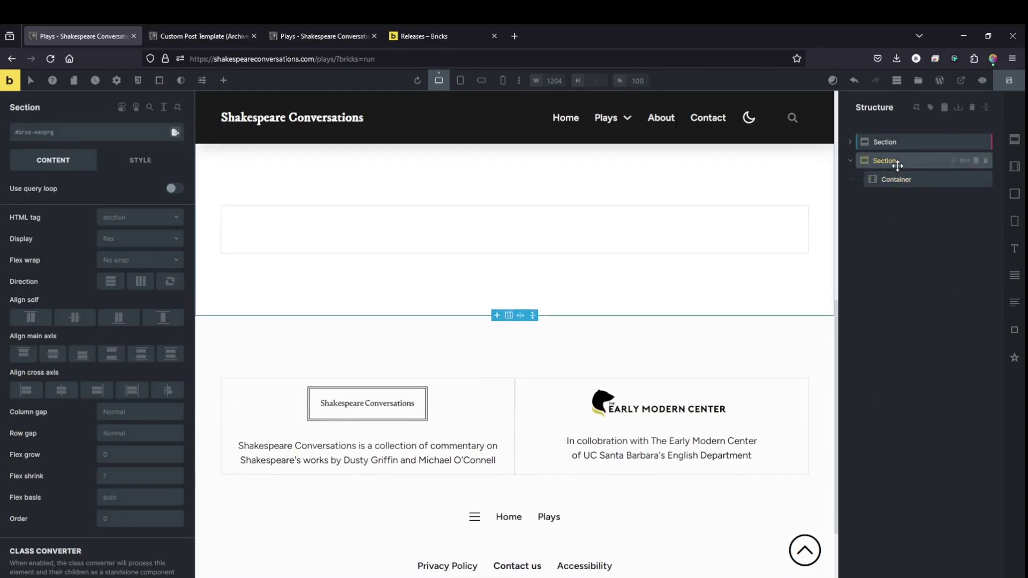
{"action": "left_click_drag", "start_coordinate": [871, 162], "coordinate": [872, 141]}
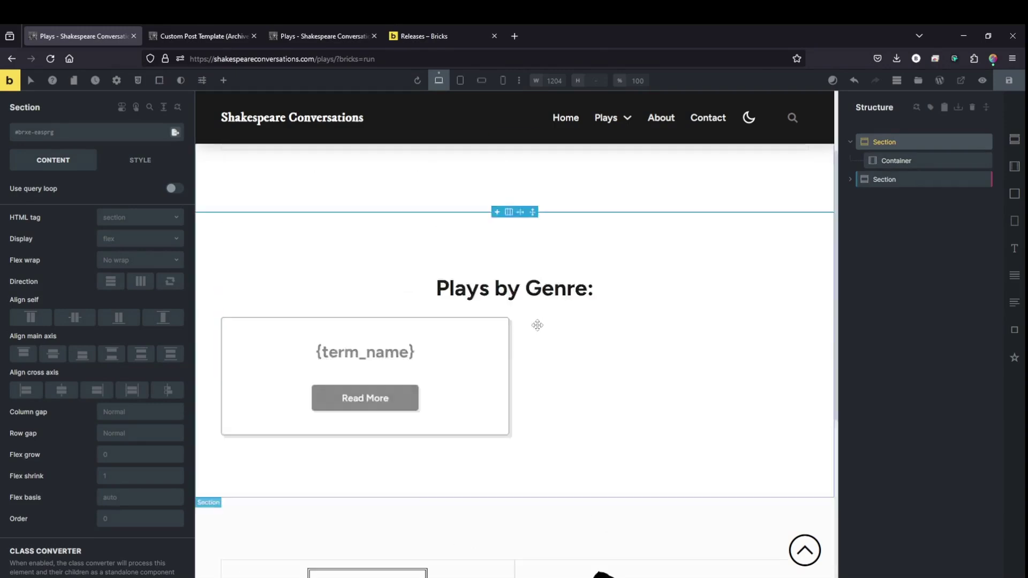
{"action": "left_click", "coordinate": [895, 160]}
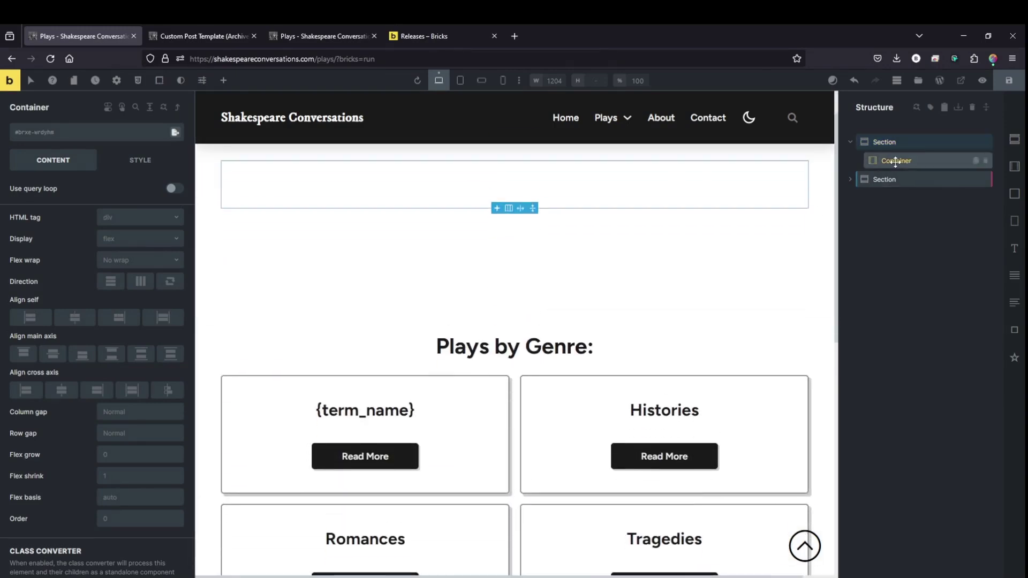
{"action": "key", "text": "ctrl+v"}
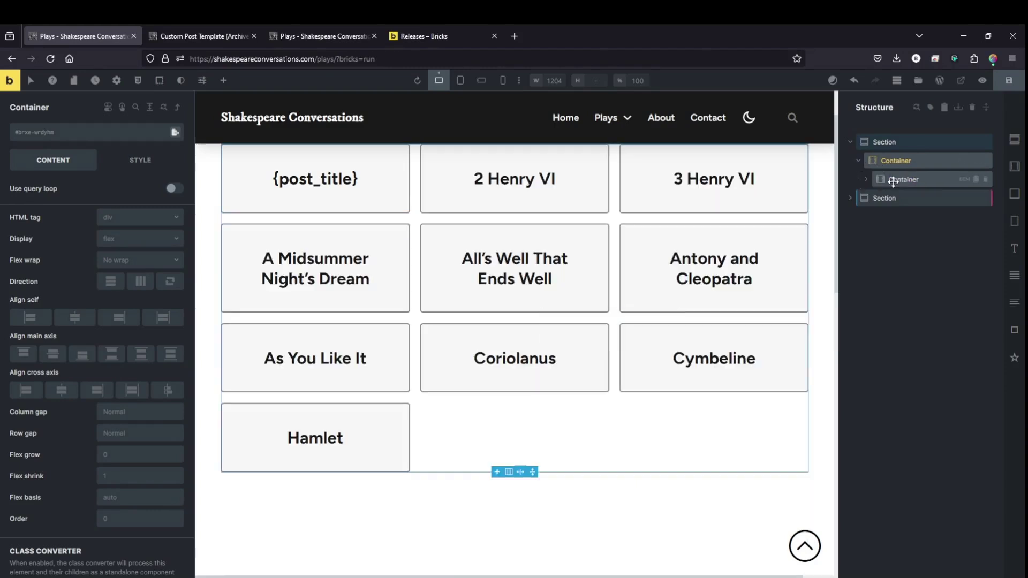
Add a block named 'Filter Block' before the play card grid.
{"action": "left_click", "coordinate": [1014, 194]}
{"action": "left_click_drag", "start_coordinate": [883, 197], "coordinate": [885, 171]}
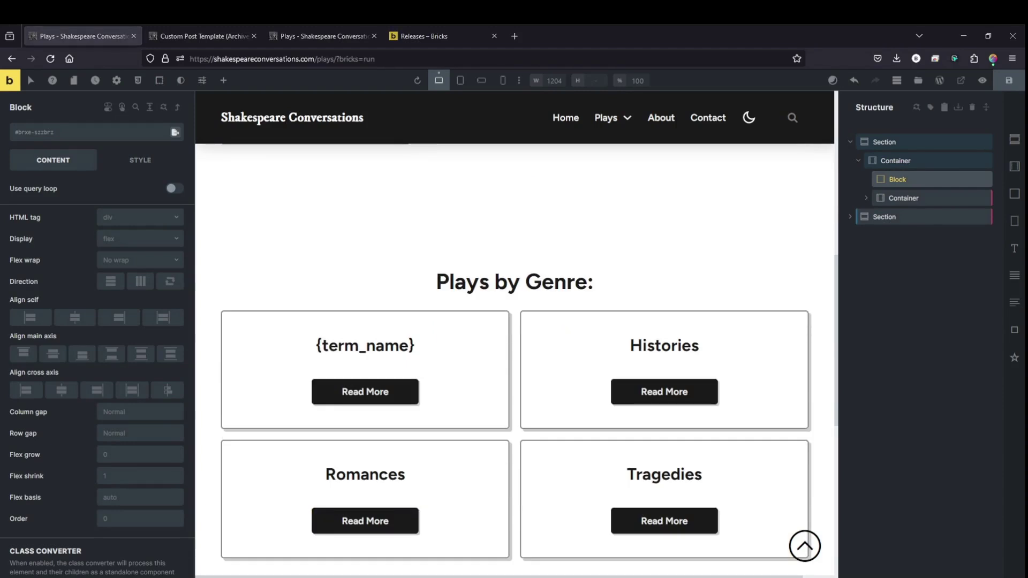
{"action": "double_click", "coordinate": [890, 179]}
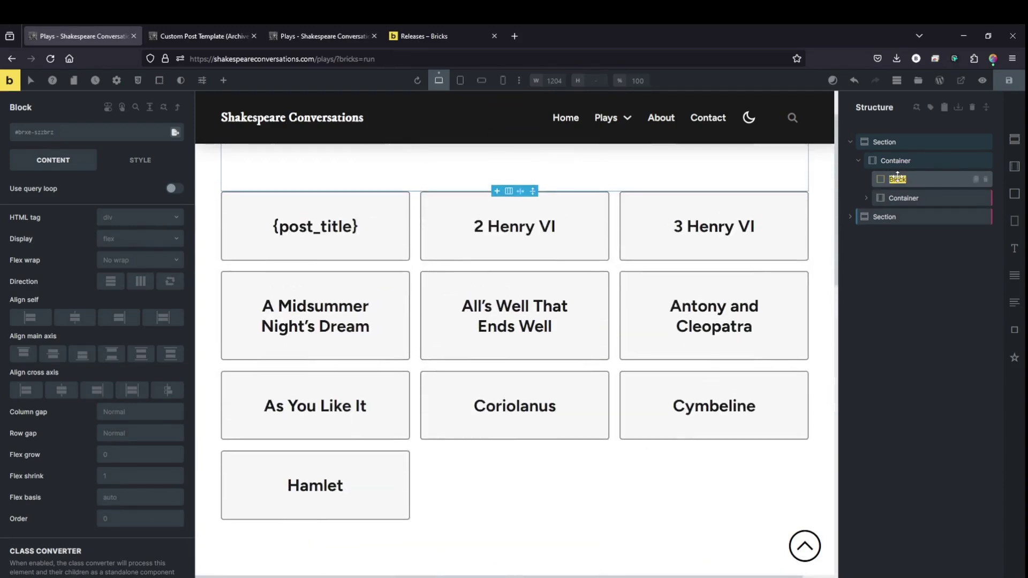
{"action": "type", "text": "Filter Block"}
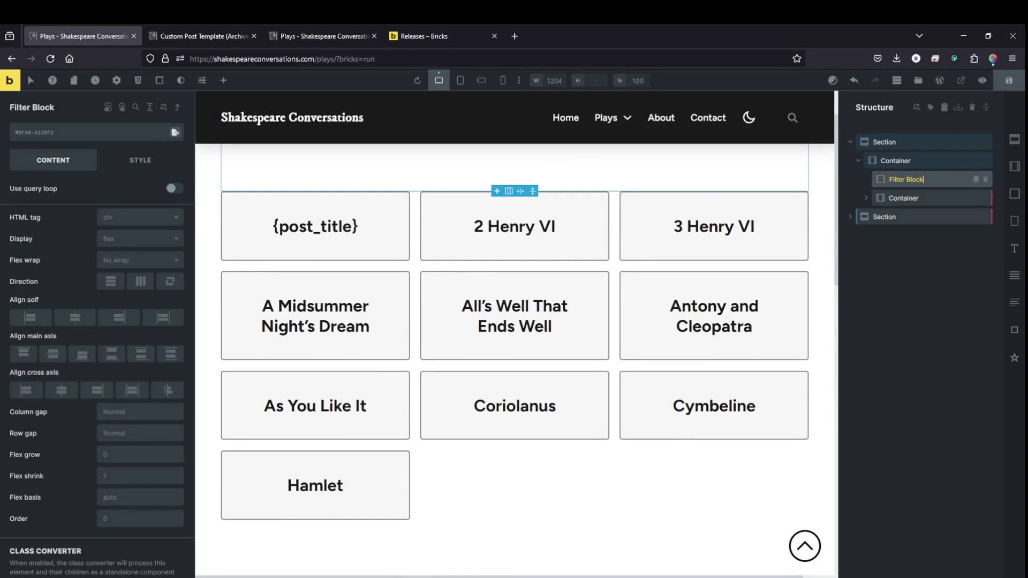
{"action": "left_click", "coordinate": [909, 265]}
{"action": "left_click", "coordinate": [904, 180]}
Set the outer container's display to grid.
{"action": "left_click", "coordinate": [706, 150]}
{"action": "scroll", "coordinate": [706, 149], "scroll_direction": "up", "scroll_amount": 1}
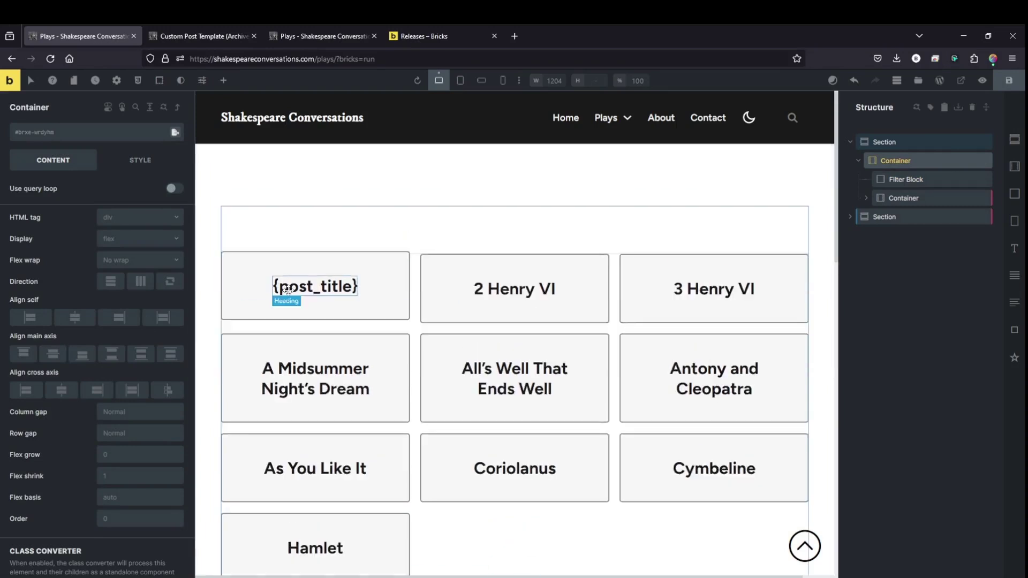
{"action": "left_click", "coordinate": [119, 242]}
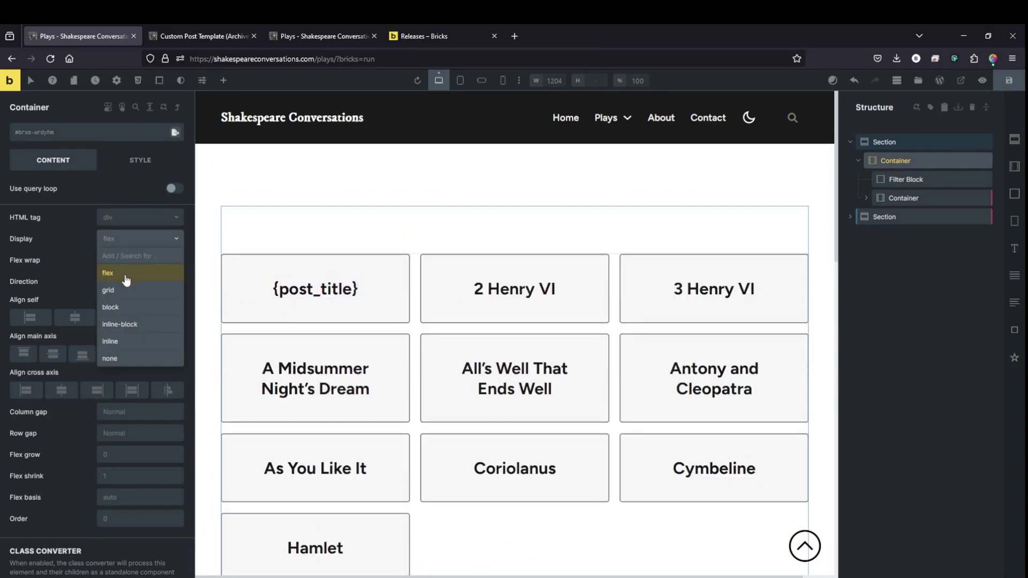
{"action": "left_click", "coordinate": [109, 290]}
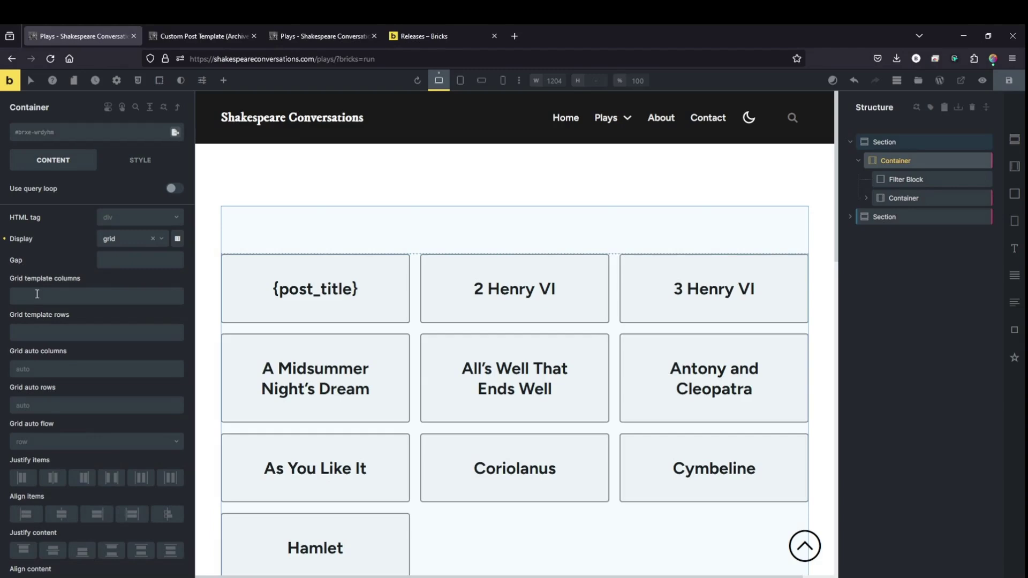
{"action": "left_click", "coordinate": [33, 297]}
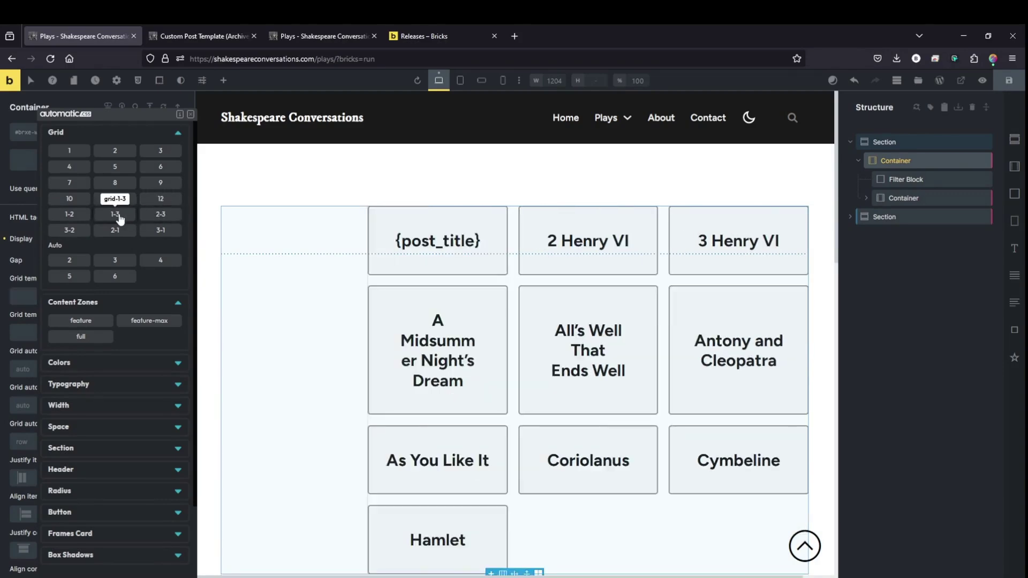
Give the outer container grid-1-3 columns and the inner play card container var(--grid-2).
{"action": "left_click", "coordinate": [121, 217]}
{"action": "left_click", "coordinate": [899, 198]}
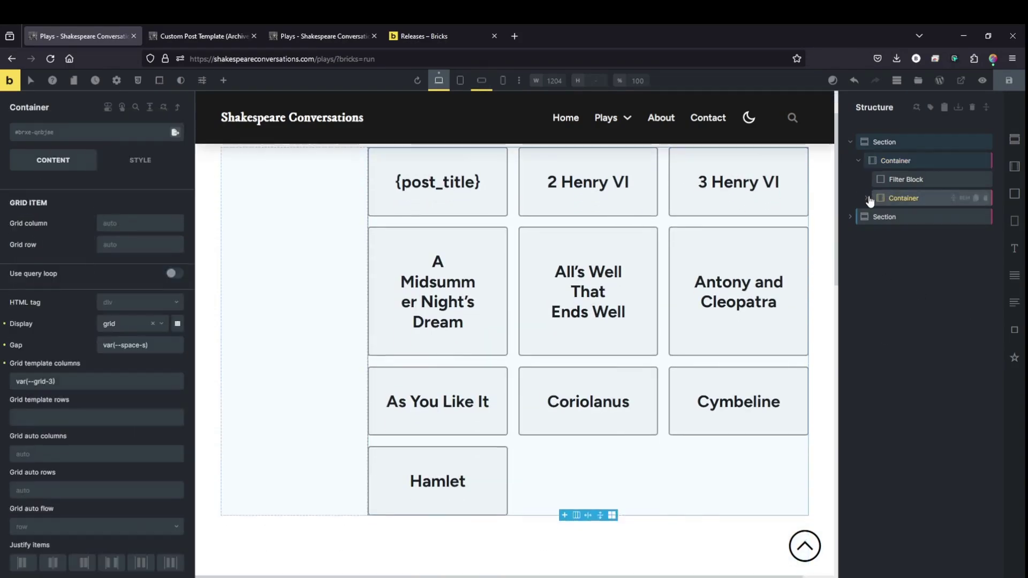
{"action": "left_click", "coordinate": [904, 216]}
{"action": "left_click", "coordinate": [913, 198]}
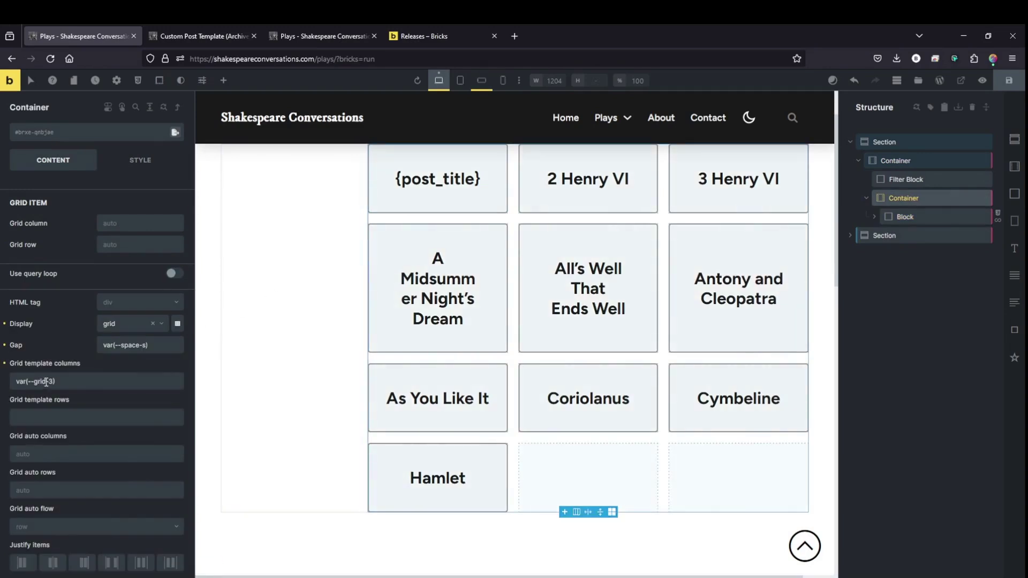
{"action": "double_click", "coordinate": [50, 381]}
{"action": "type", "text": "2"}
Add a Basic Text reading 'Filter Results:' inside the Filter Block.
{"action": "left_click", "coordinate": [926, 293]}
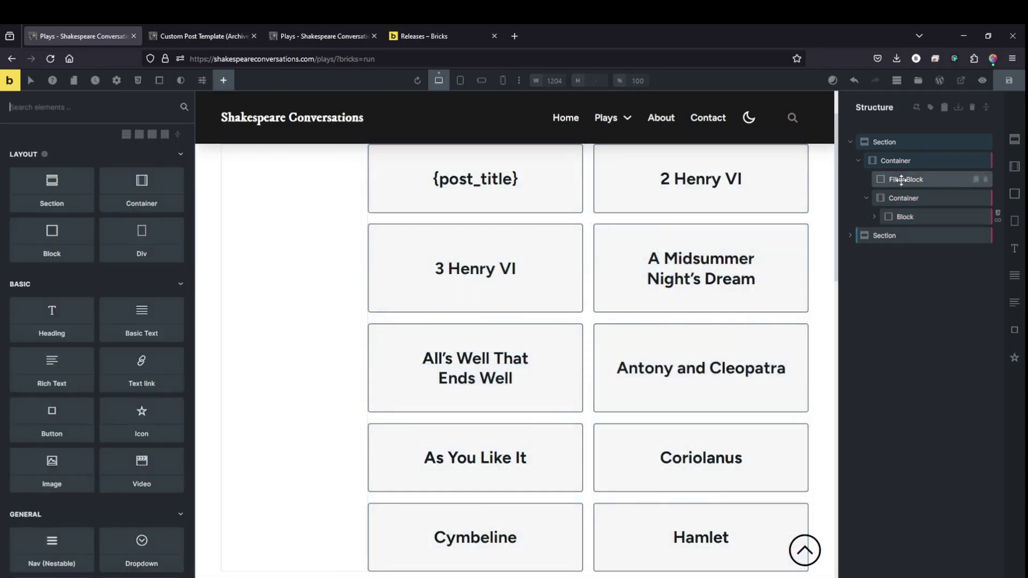
{"action": "left_click", "coordinate": [900, 179]}
{"action": "left_click", "coordinate": [1014, 275]}
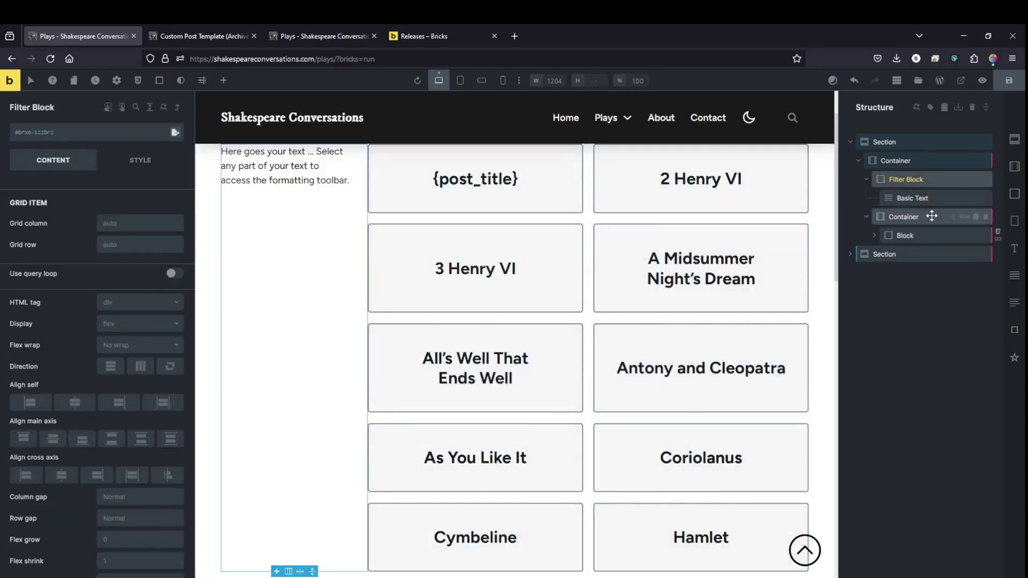
{"action": "double_click", "coordinate": [919, 199]}
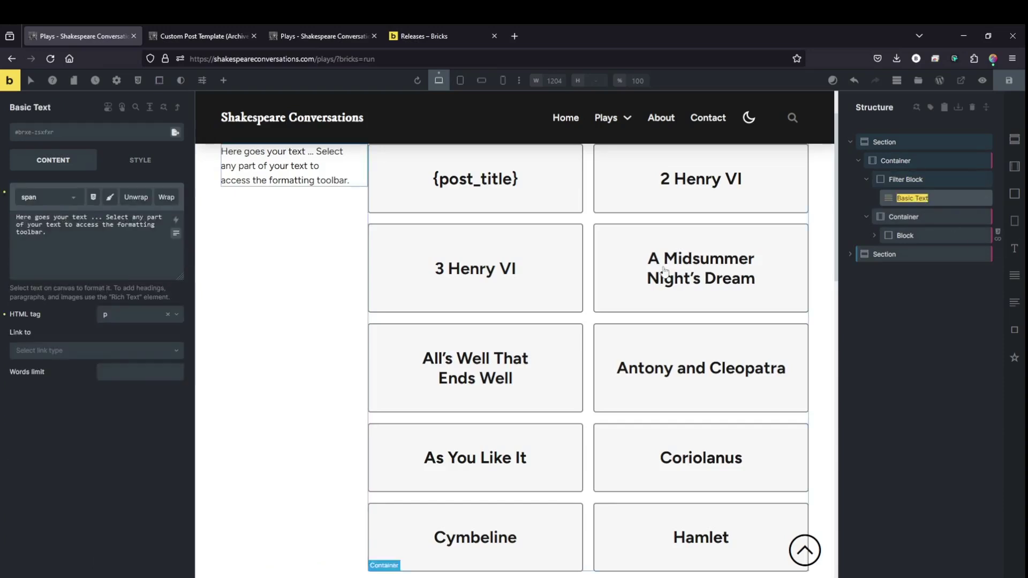
{"action": "triple_click", "coordinate": [93, 225]}
{"action": "type", "text": "Fi"}
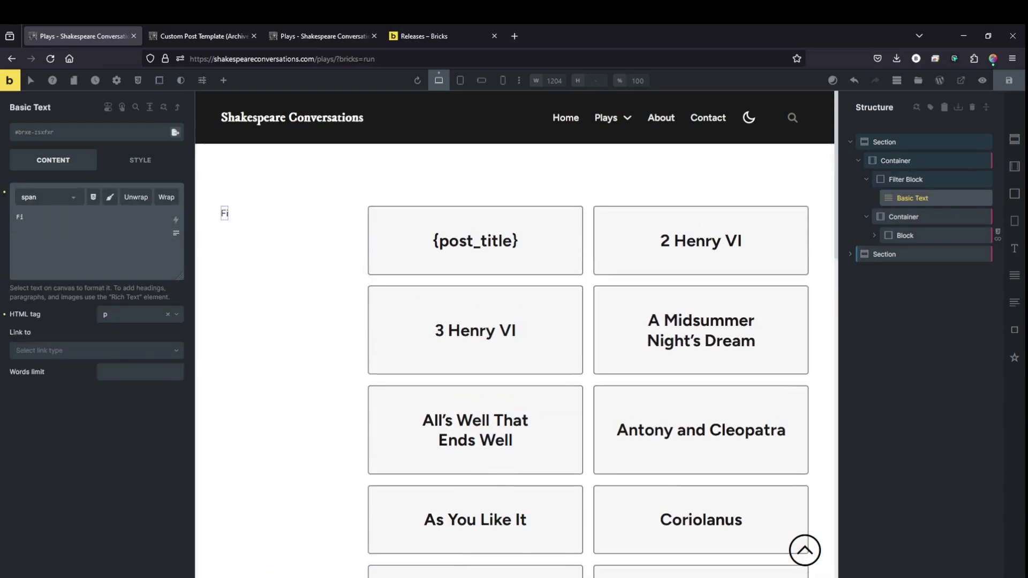
{"action": "type", "text": "lter Results:"}
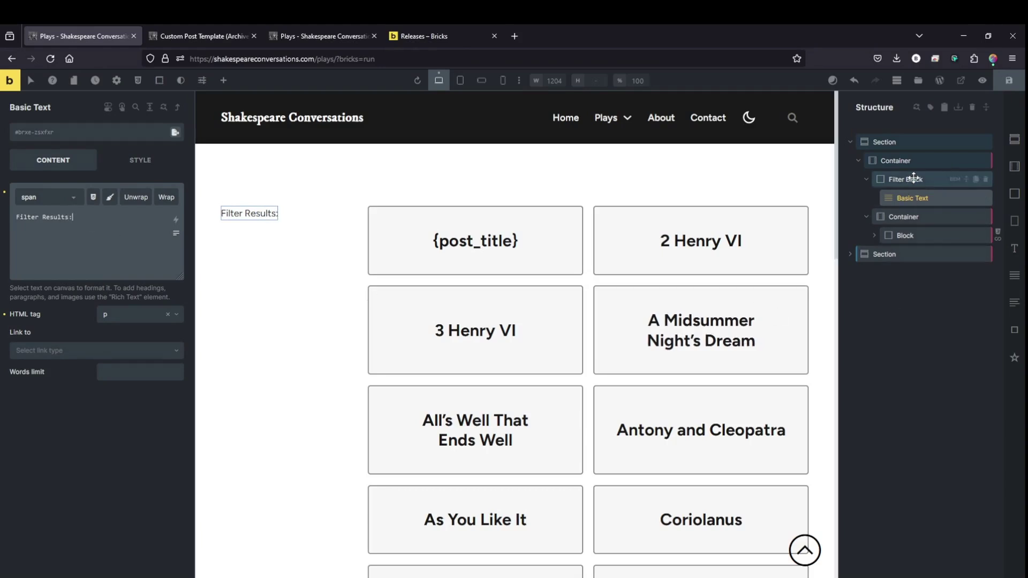
With the Filter Block selected, search the elements list for 'filt'.
{"action": "double_click", "coordinate": [912, 197]}
{"action": "left_click", "coordinate": [905, 180]}
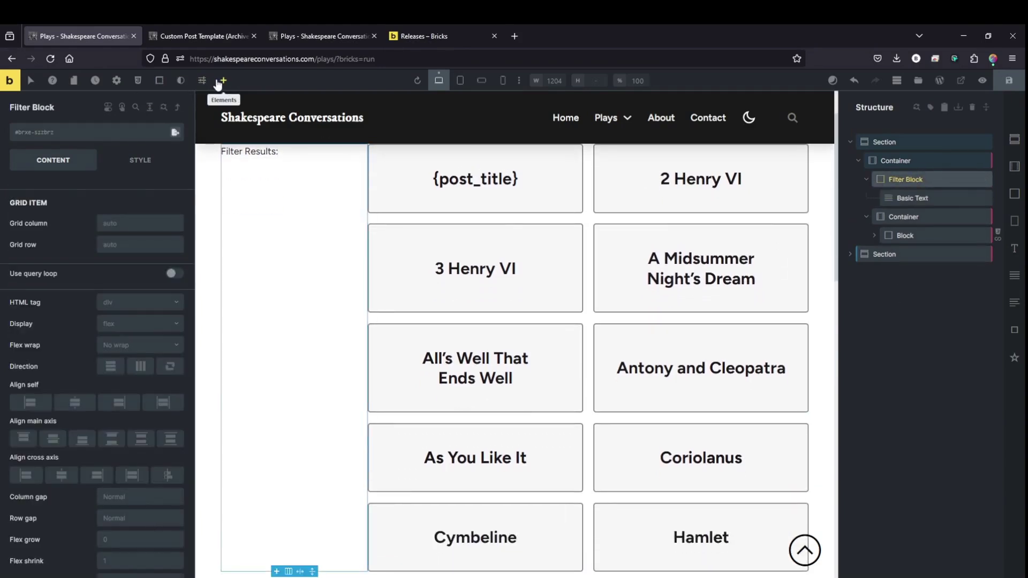
{"action": "left_click", "coordinate": [224, 80]}
{"action": "type", "text": "filt"}
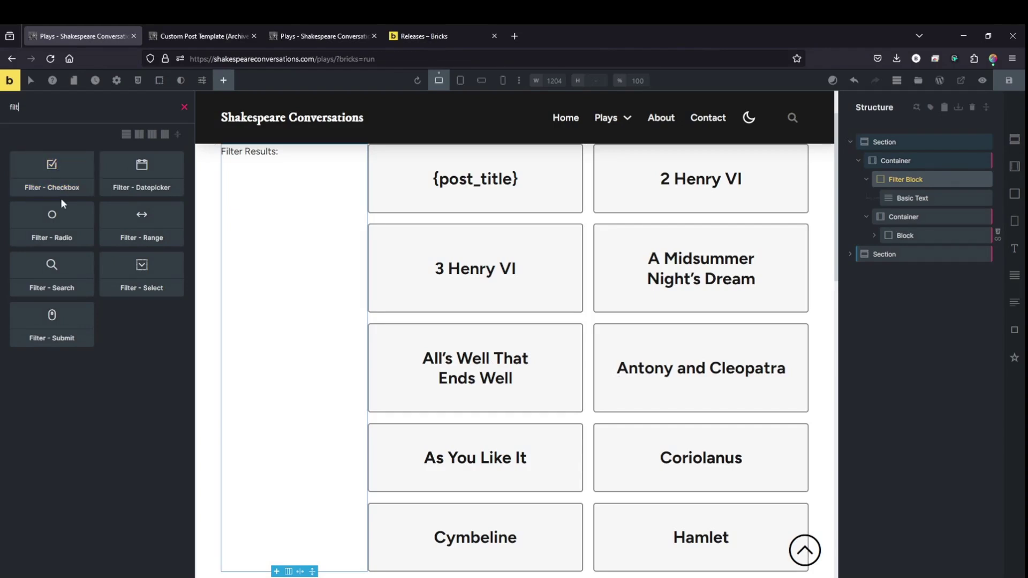
Add Filter - Radio and Filter - Search to the Filter Block with row gap var(--space-m).
{"action": "left_click", "coordinate": [61, 229]}
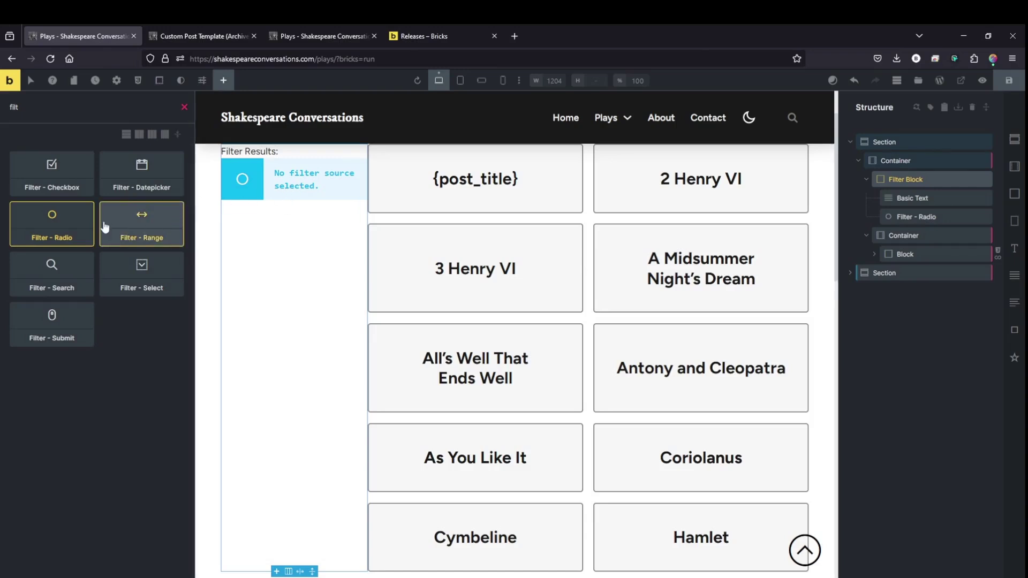
{"action": "left_click_drag", "start_coordinate": [68, 279], "coordinate": [890, 207]}
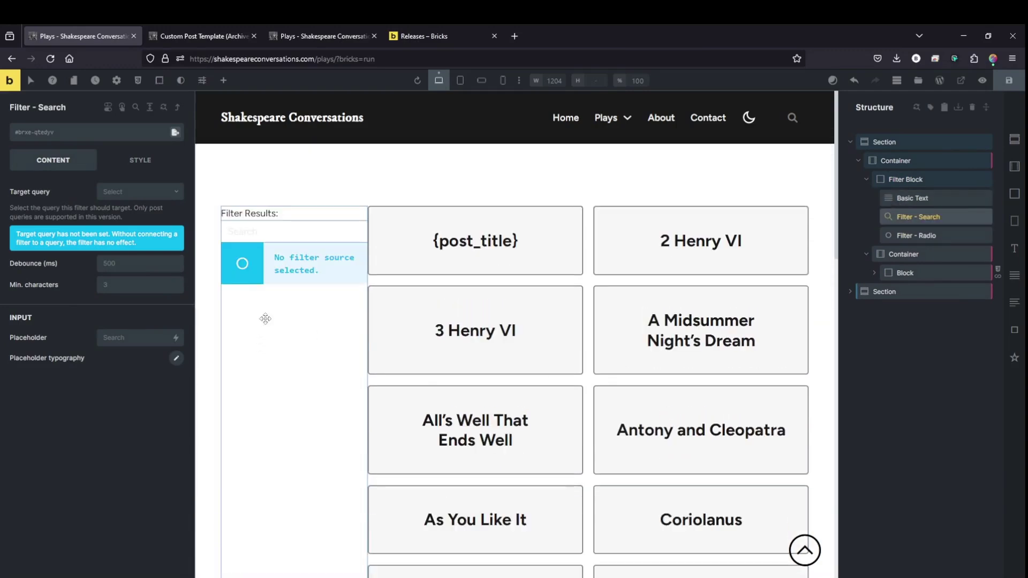
{"action": "left_click", "coordinate": [905, 180]}
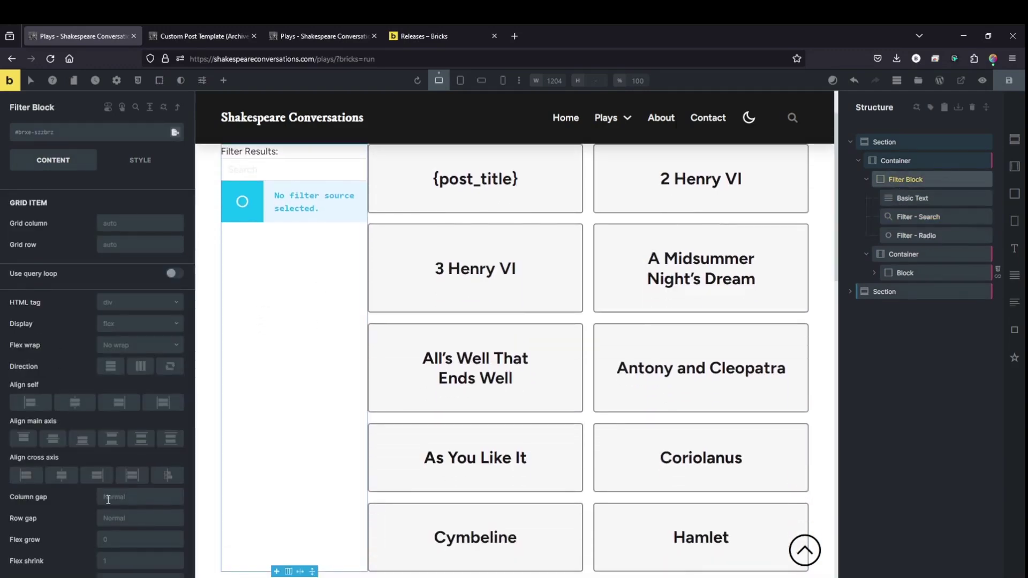
{"action": "right_click", "coordinate": [107, 499]}
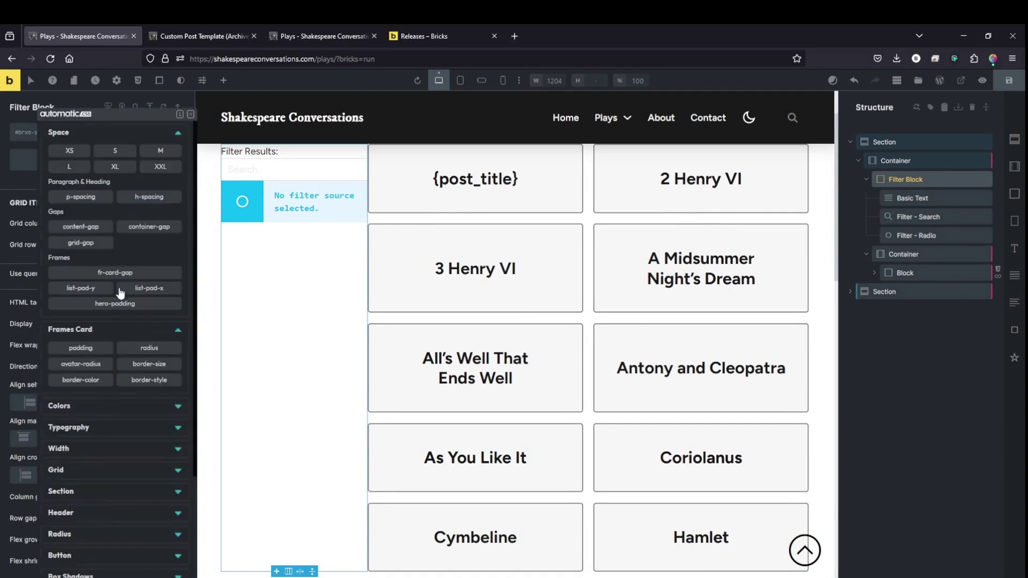
{"action": "left_click", "coordinate": [155, 152]}
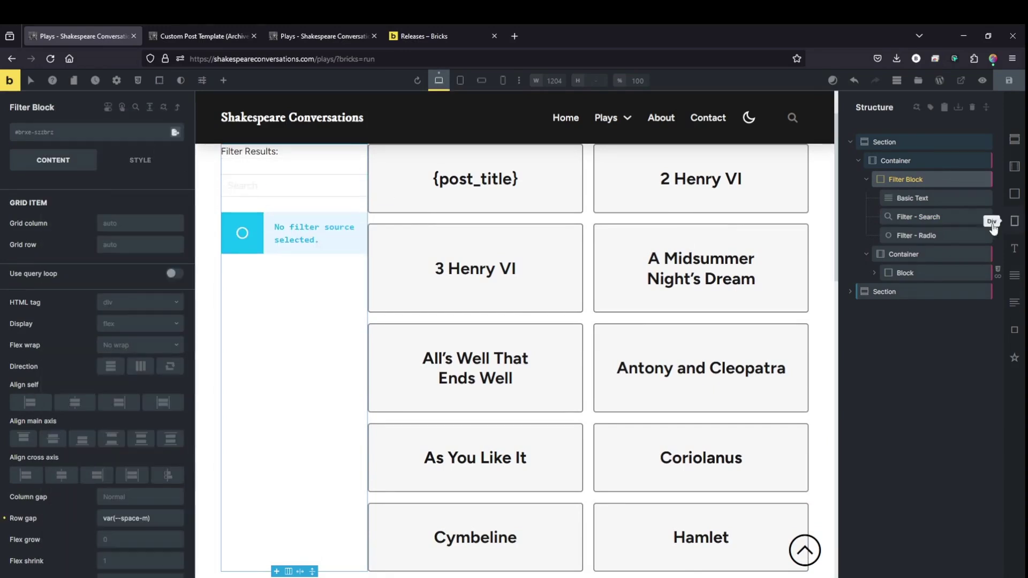
{"action": "left_click", "coordinate": [917, 216]}
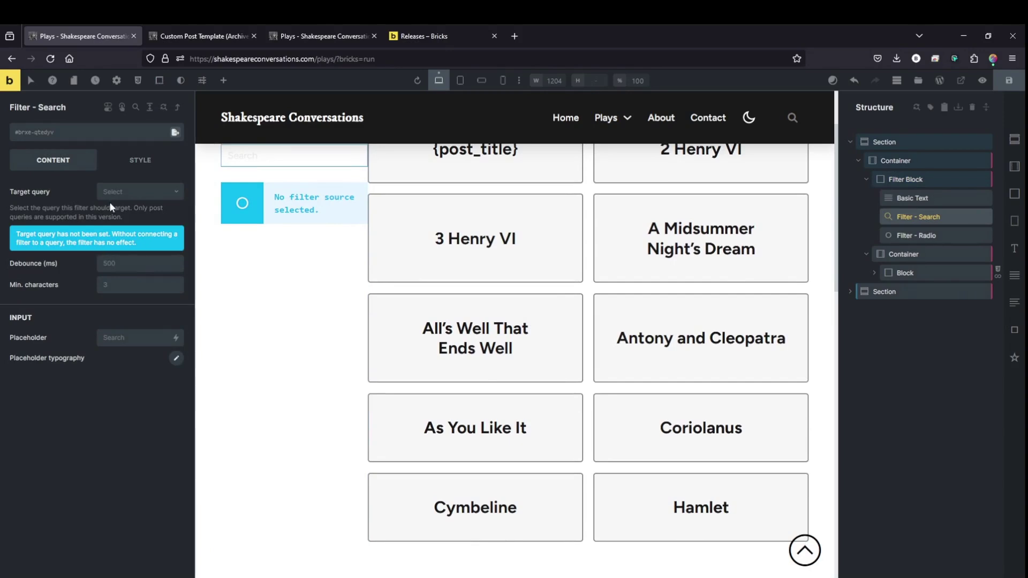
{"action": "left_click", "coordinate": [136, 193]}
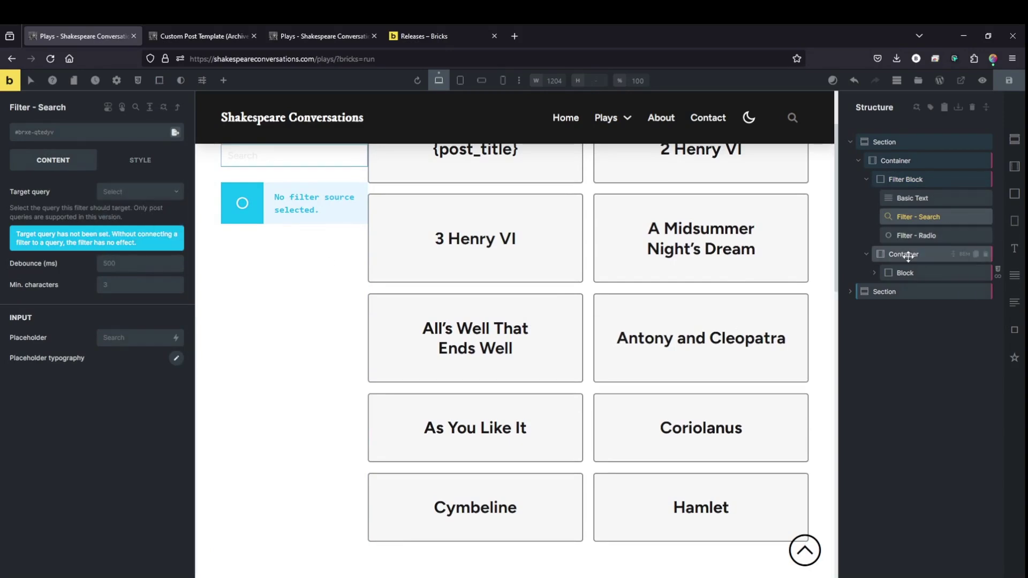
Rename the looping play card block to 'All Plays'.
{"action": "left_click", "coordinate": [923, 274]}
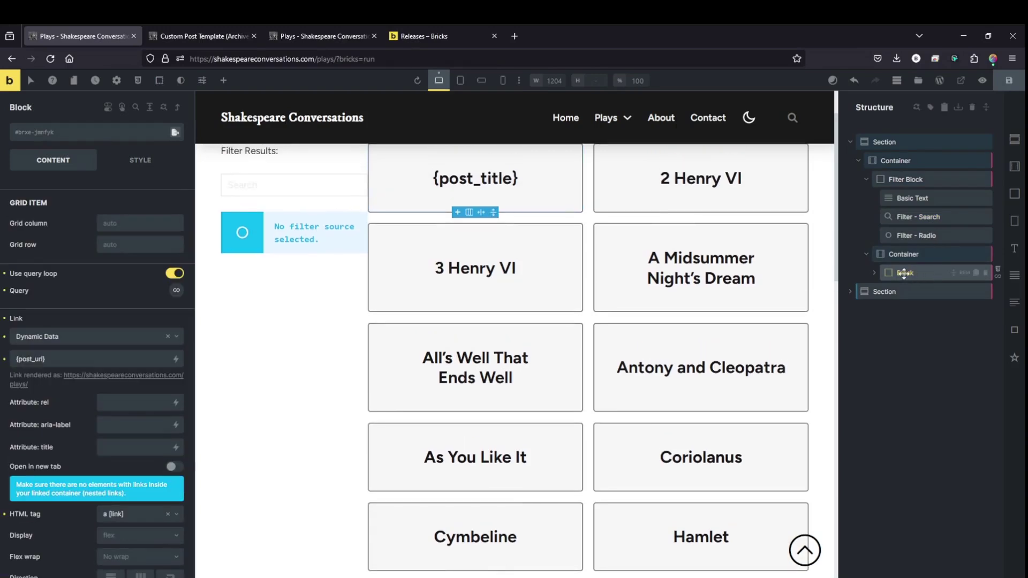
{"action": "double_click", "coordinate": [903, 273]}
{"action": "type", "text": "All Plays"}
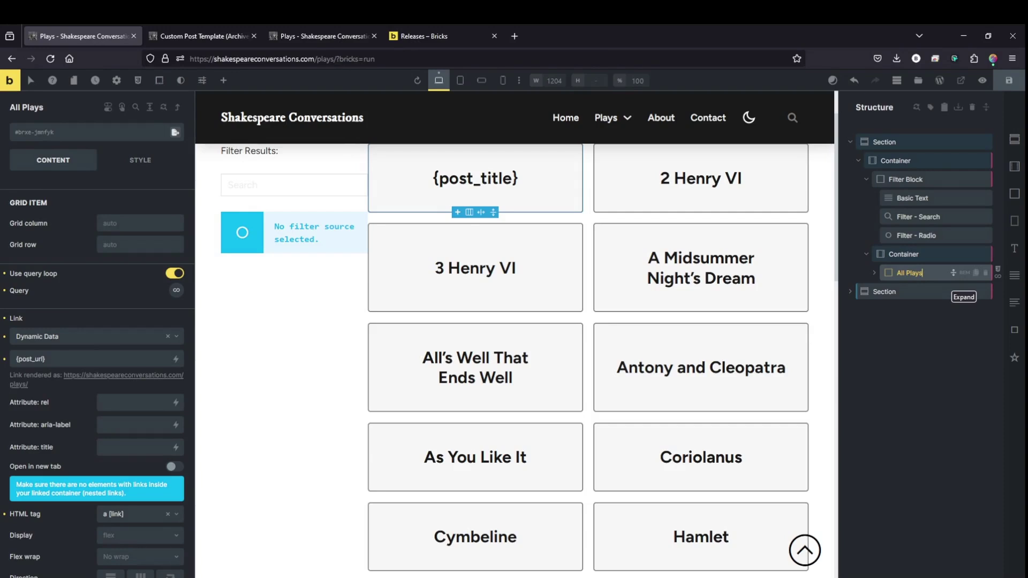
{"action": "left_click", "coordinate": [900, 327]}
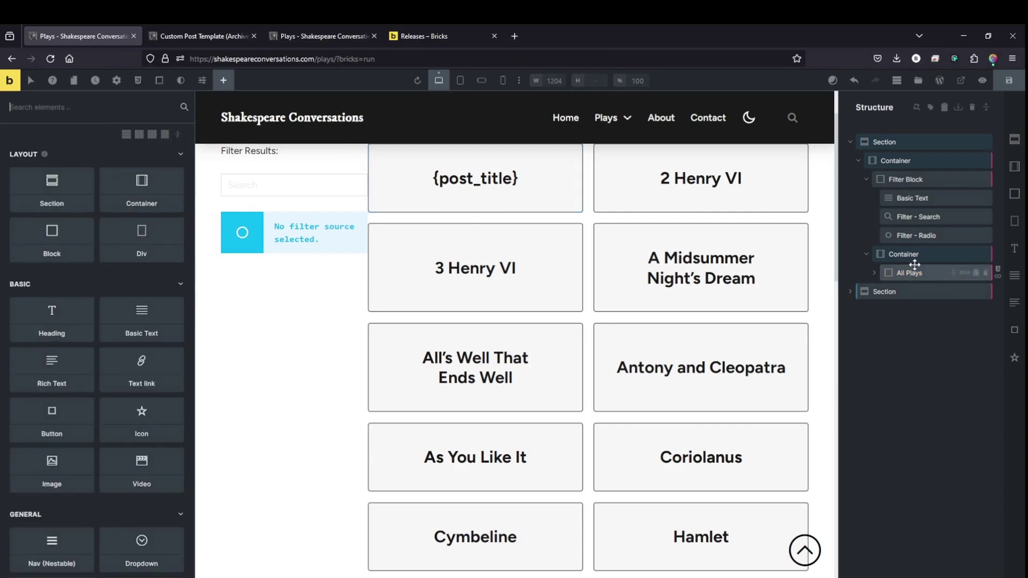
{"action": "left_click", "coordinate": [848, 293]}
{"action": "left_click", "coordinate": [859, 328]}
{"action": "left_click", "coordinate": [907, 347]}
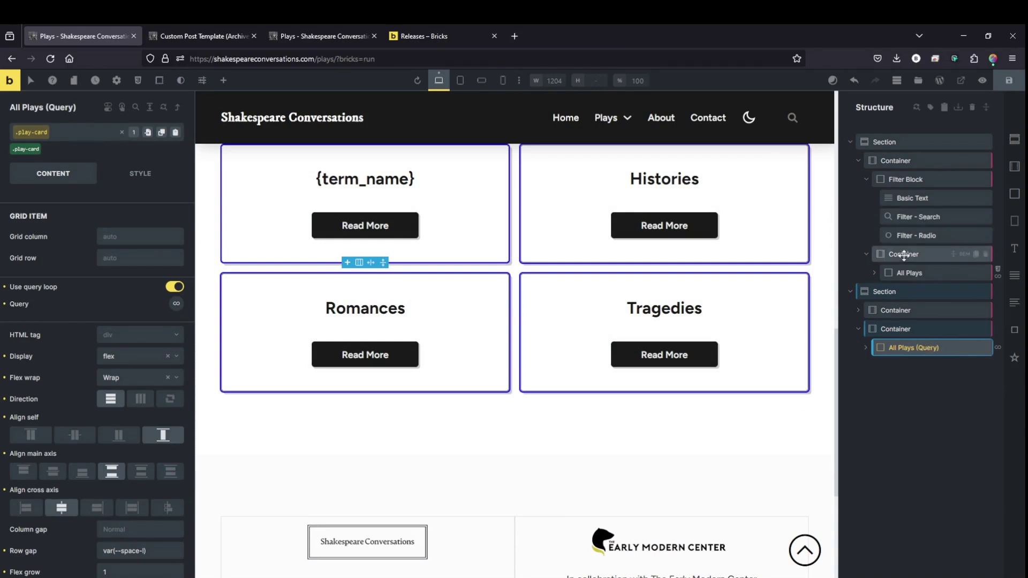
Set the Filter - Search target query to All Plays, applied on Input.
{"action": "left_click", "coordinate": [918, 216]}
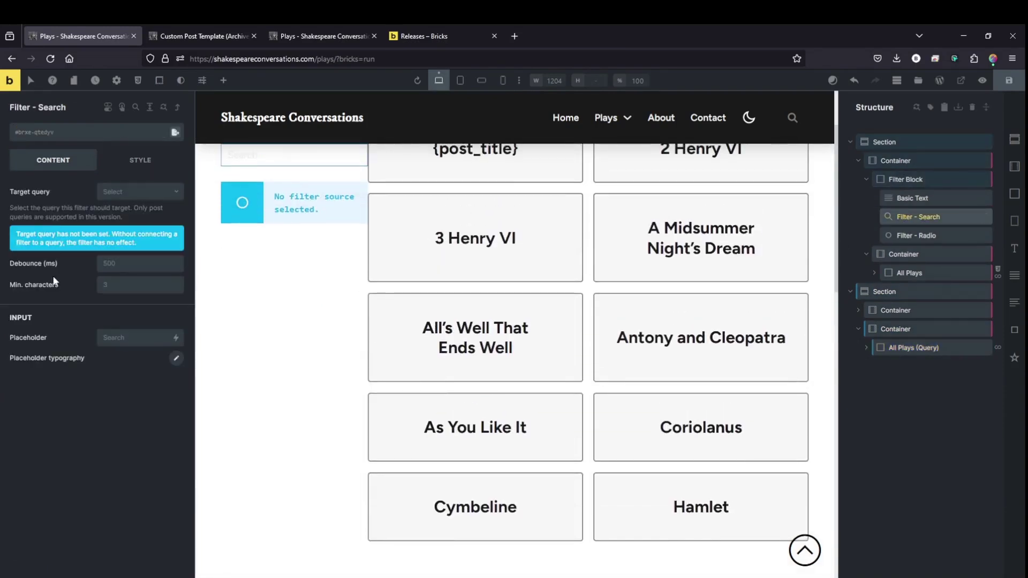
{"action": "left_click", "coordinate": [119, 194]}
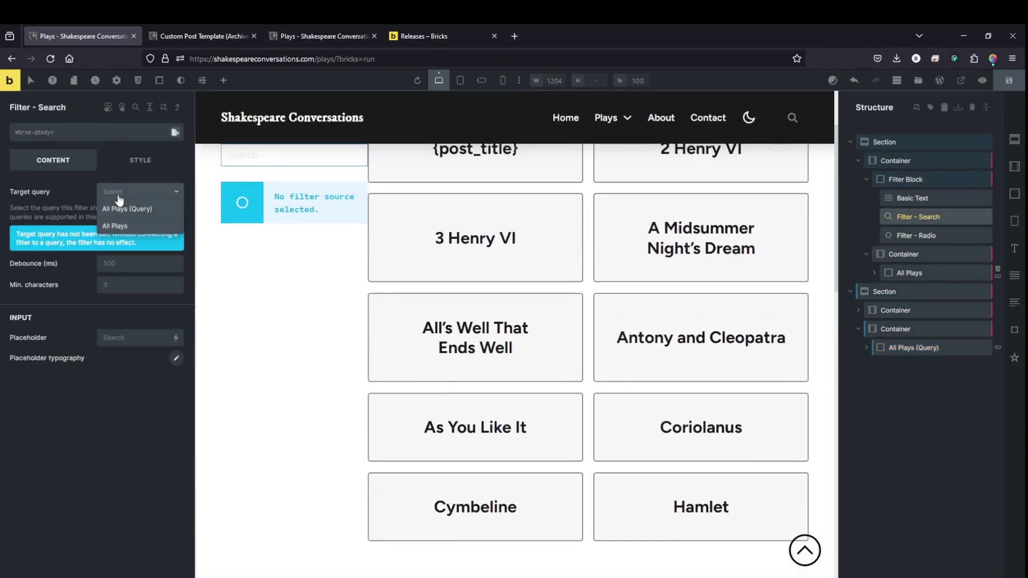
{"action": "left_click", "coordinate": [115, 226]}
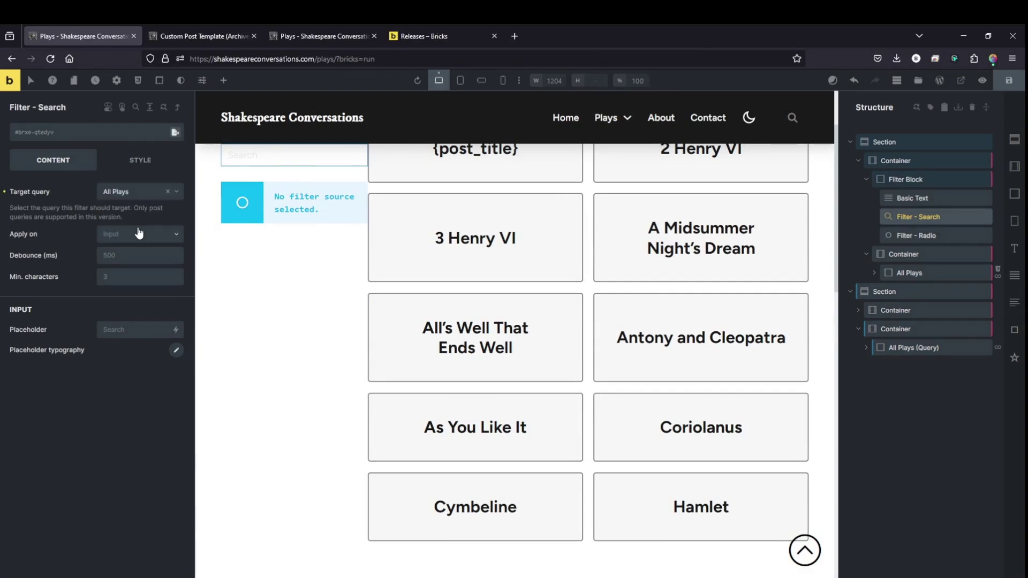
{"action": "left_click", "coordinate": [138, 236]}
{"action": "left_click", "coordinate": [66, 245]}
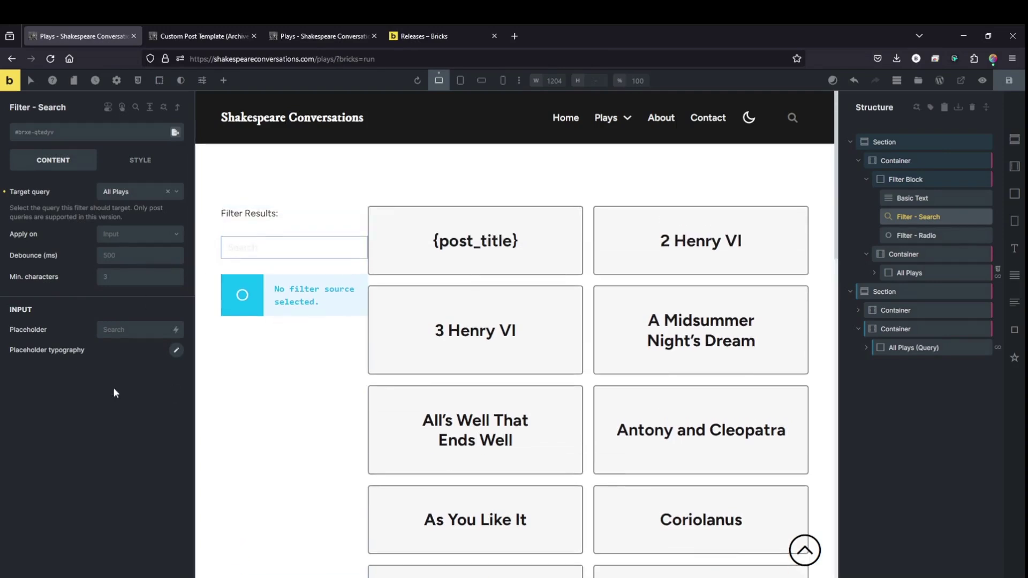
{"action": "mouse_move", "coordinate": [988, 140]}
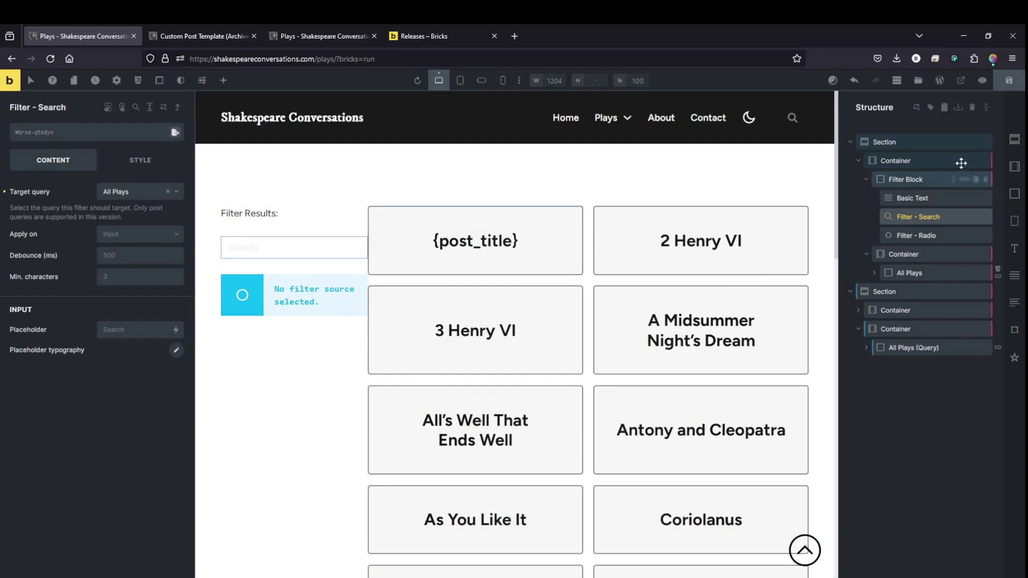
Point Filter - Radio at All Plays, sourcing options from the Play Categories taxonomy.
{"action": "left_click", "coordinate": [931, 236]}
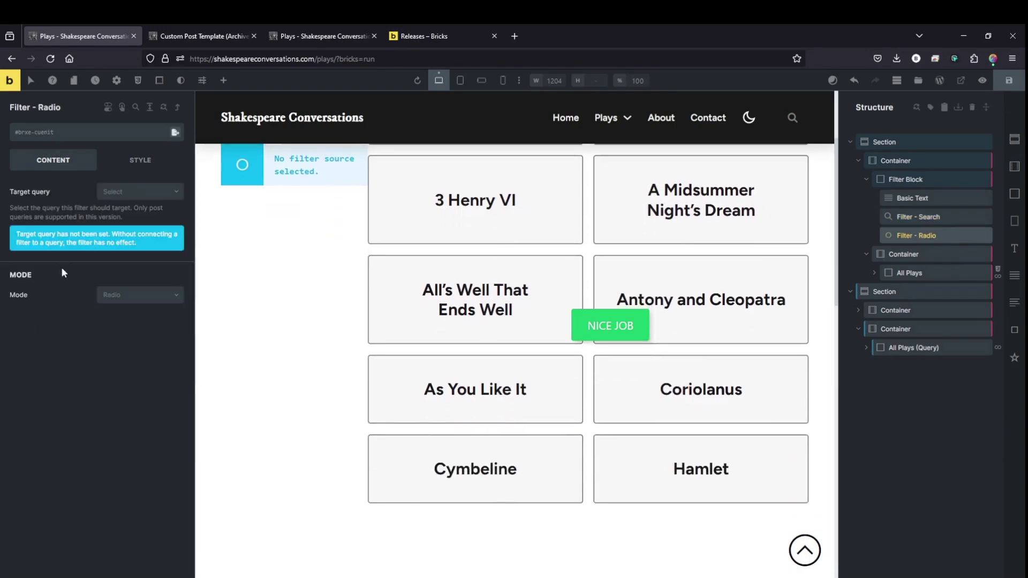
{"action": "left_click", "coordinate": [140, 191]}
{"action": "left_click", "coordinate": [130, 224]}
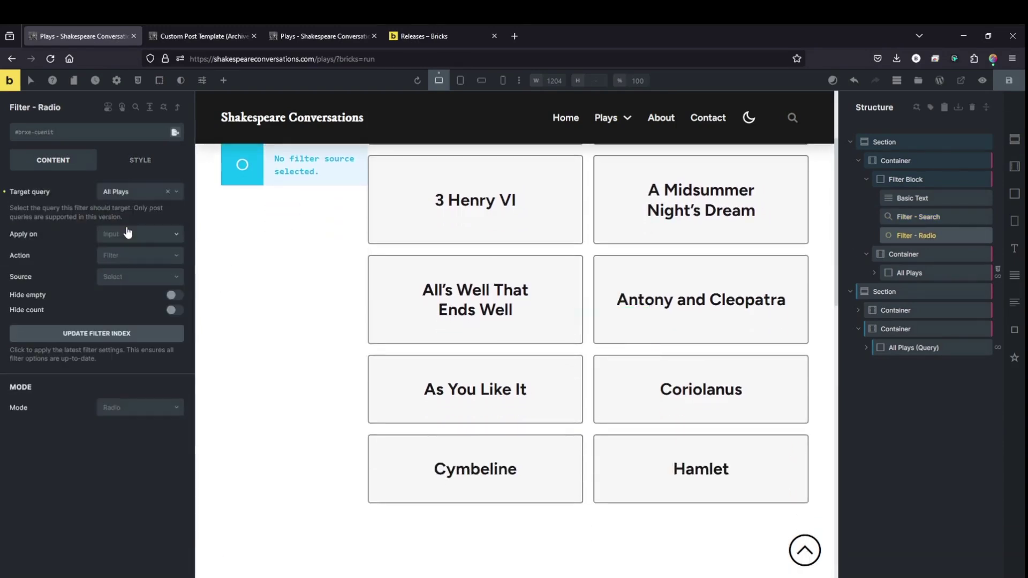
{"action": "left_click", "coordinate": [131, 262]}
{"action": "left_click", "coordinate": [85, 264]}
{"action": "left_click", "coordinate": [119, 277]}
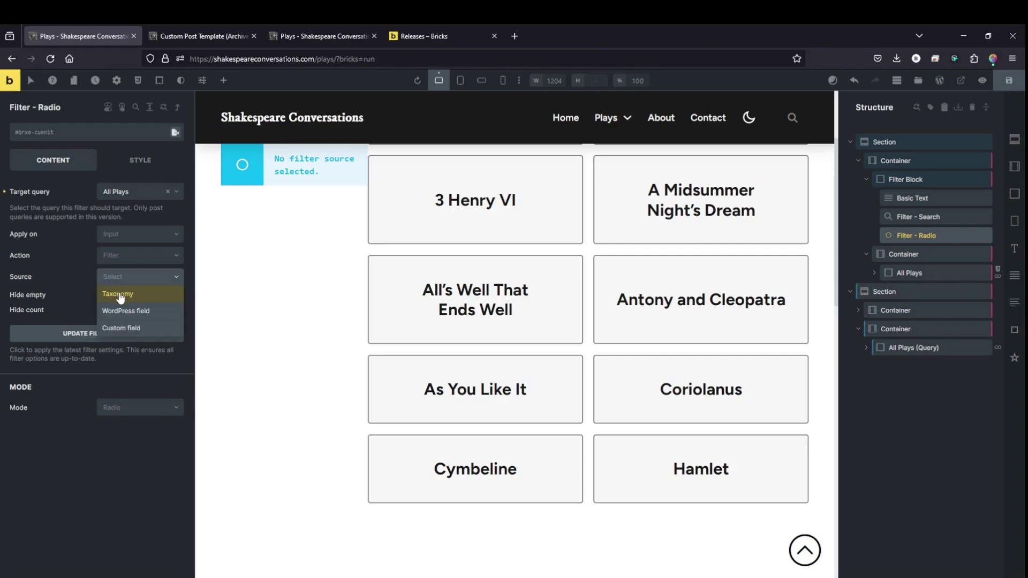
{"action": "left_click", "coordinate": [120, 294]}
{"action": "left_click", "coordinate": [119, 299]}
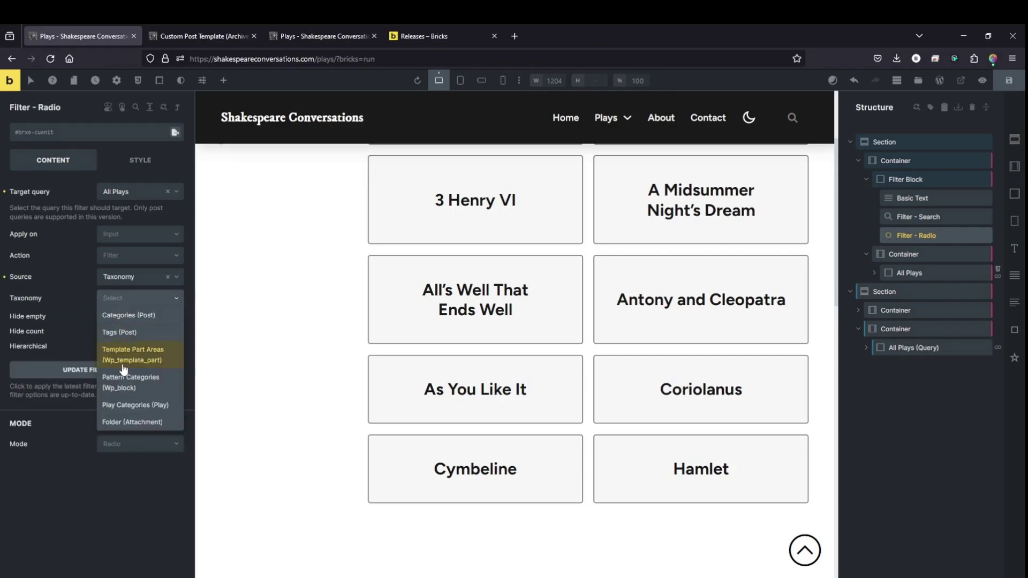
{"action": "left_click", "coordinate": [134, 405]}
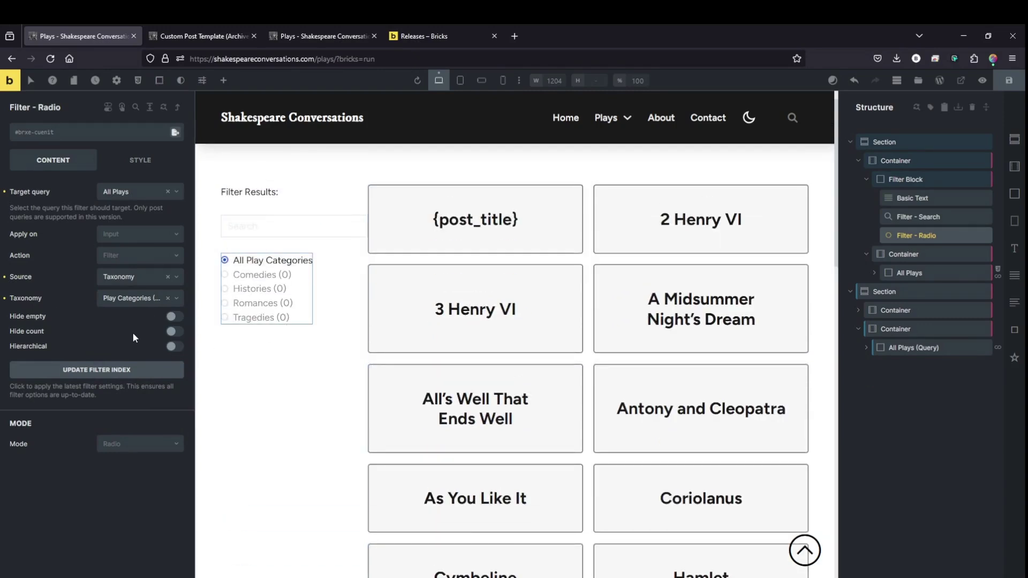
Update the filter index so Comedies (10), Histories (10), Romances (4), Tragedies (9) appear.
{"action": "left_click", "coordinate": [95, 375]}
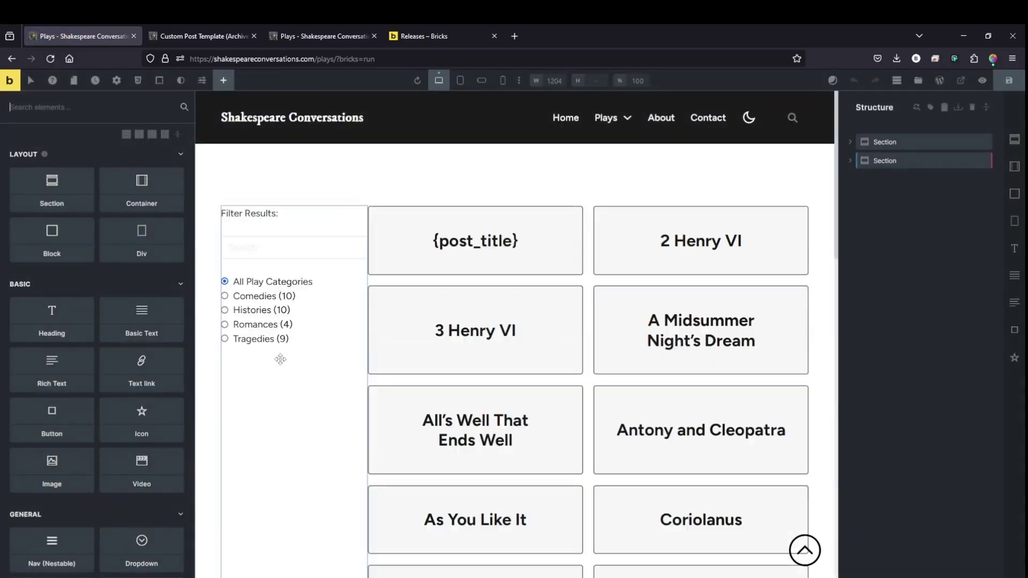
{"action": "left_click", "coordinate": [283, 311]}
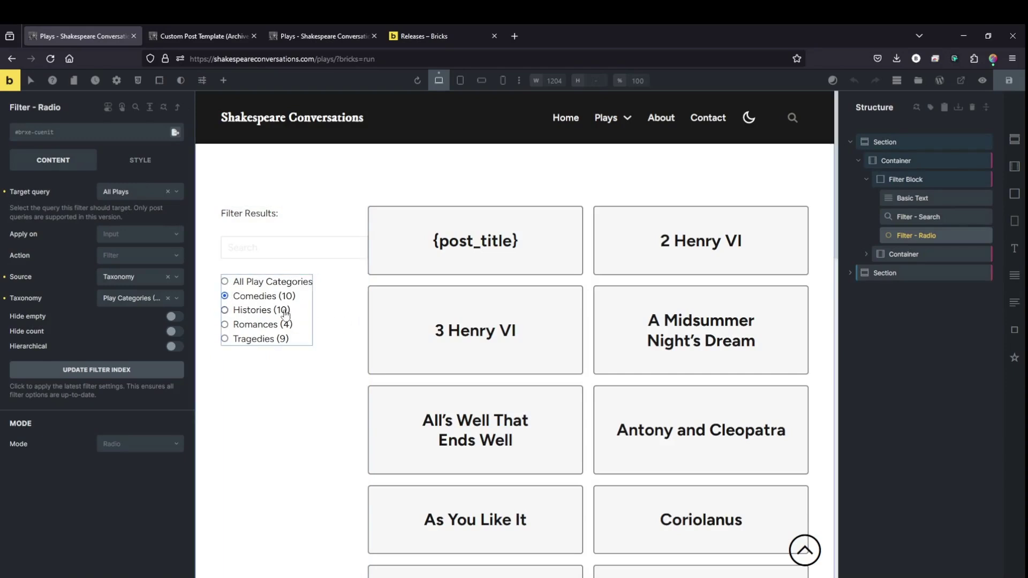
{"action": "scroll", "coordinate": [662, 280], "scroll_direction": "down", "scroll_amount": 2}
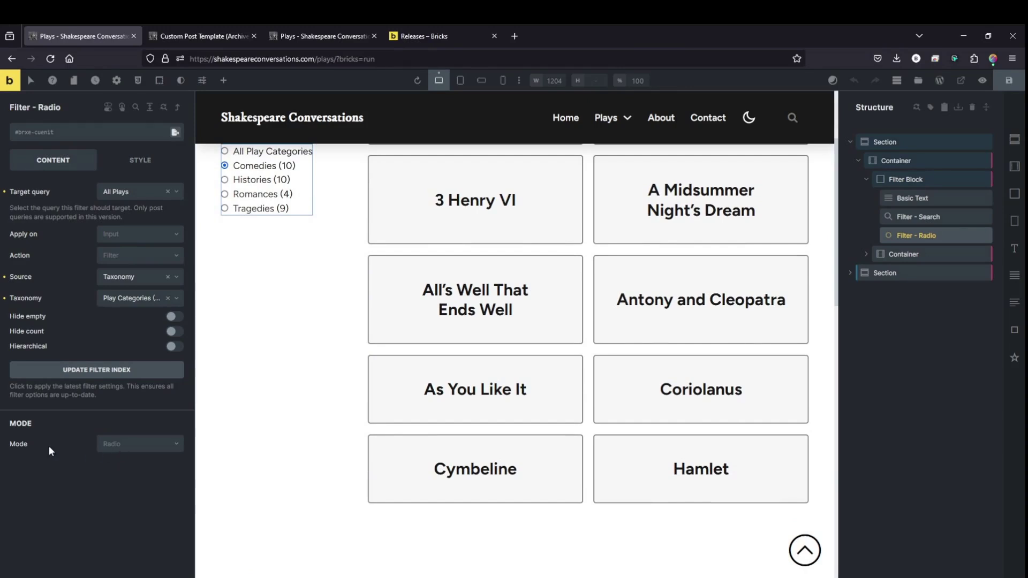
Switch the category filter to display as buttons instead of radios.
{"action": "left_click", "coordinate": [126, 452]}
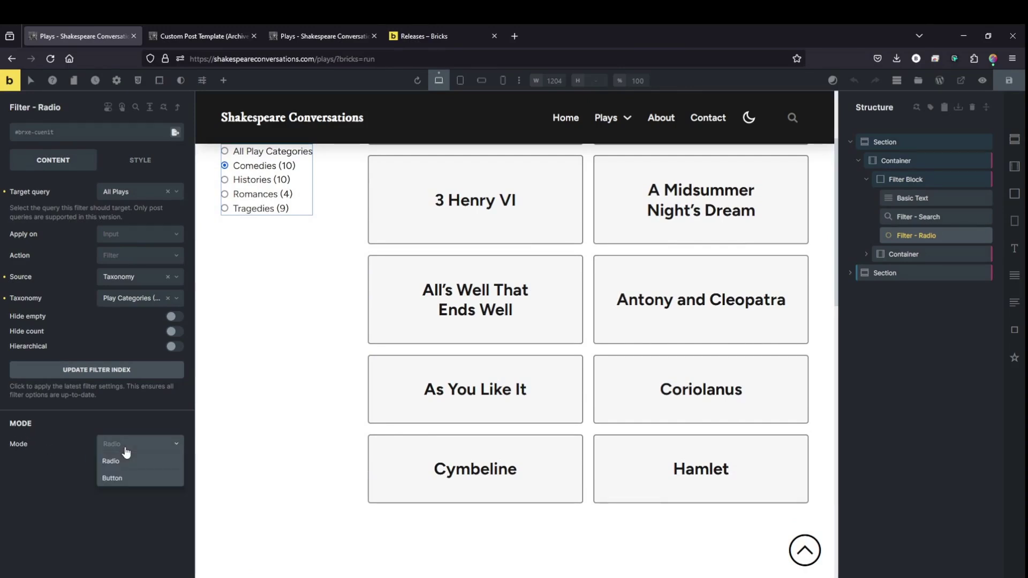
{"action": "left_click", "coordinate": [116, 478]}
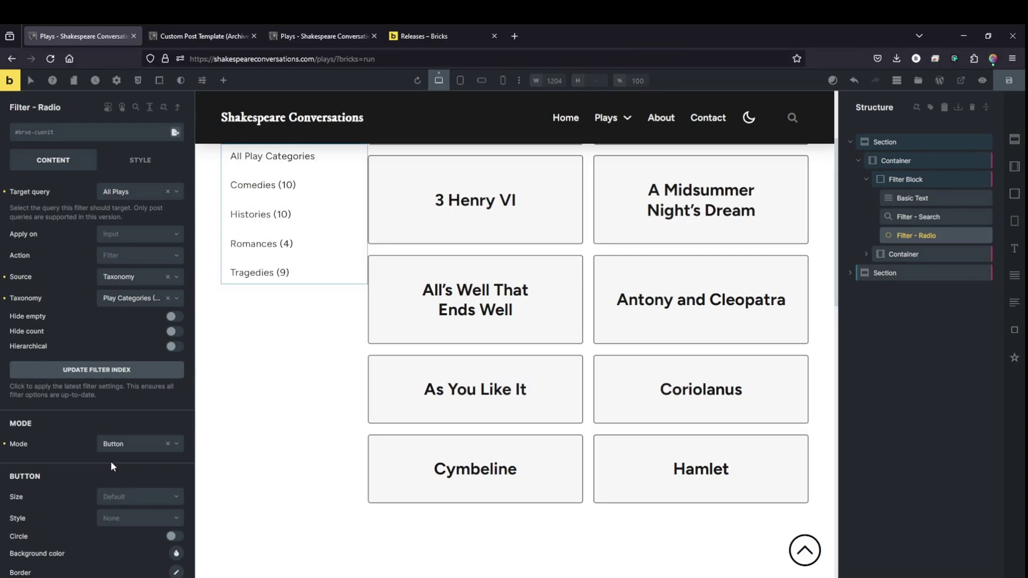
{"action": "scroll", "coordinate": [106, 459], "scroll_direction": "down", "scroll_amount": 3}
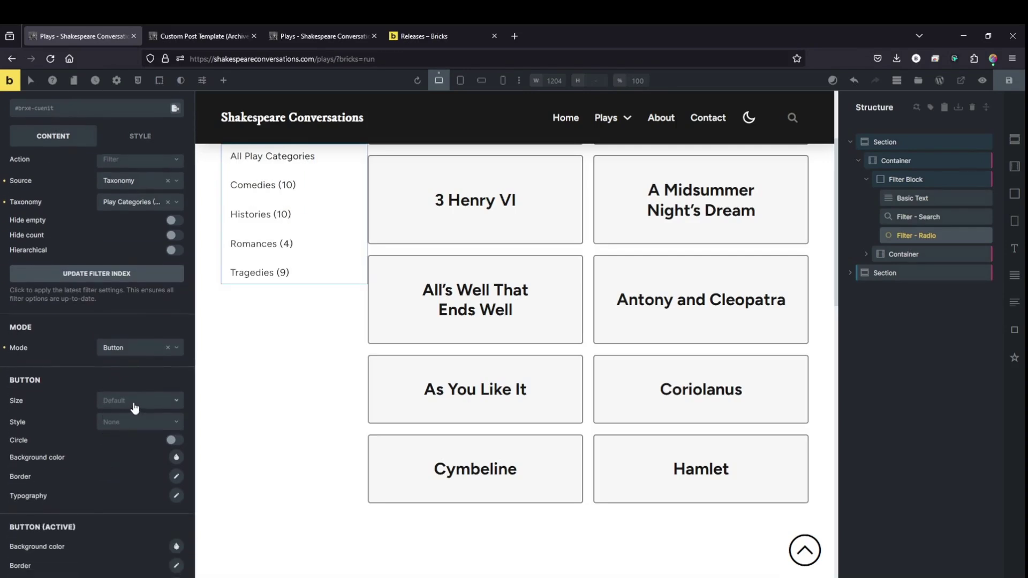
Apply the Dark button style to the category buttons and save.
{"action": "left_click", "coordinate": [142, 425]}
{"action": "scroll", "coordinate": [81, 426], "scroll_direction": "down", "scroll_amount": 1}
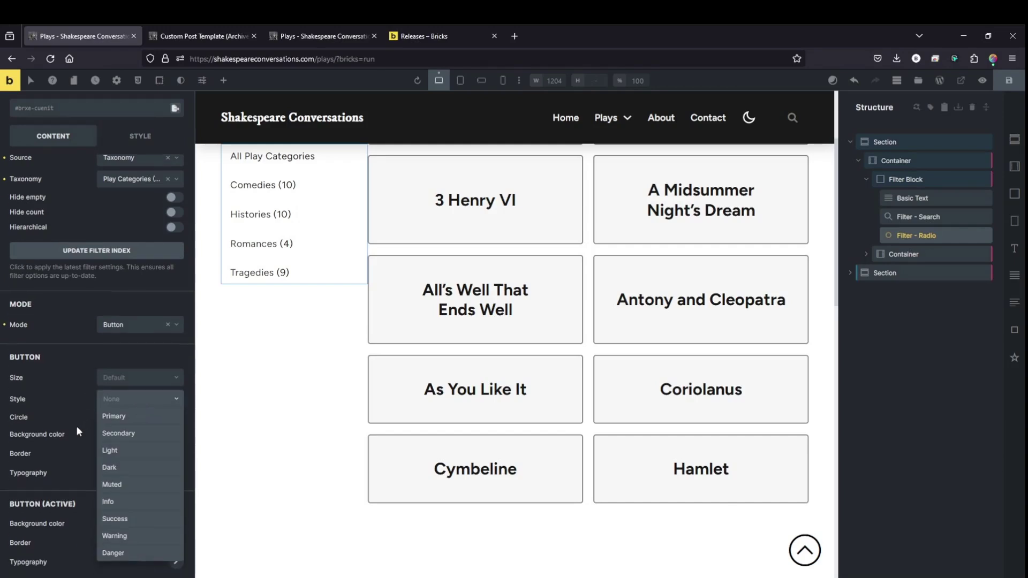
{"action": "left_click", "coordinate": [81, 396]}
{"action": "left_click", "coordinate": [120, 402]}
{"action": "left_click", "coordinate": [117, 468]}
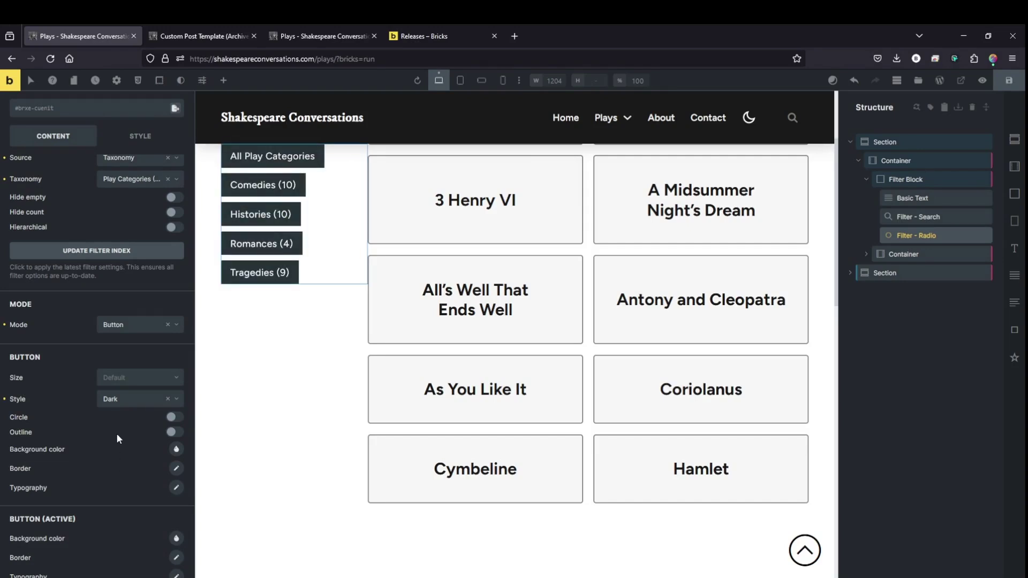
{"action": "left_click", "coordinate": [123, 399]}
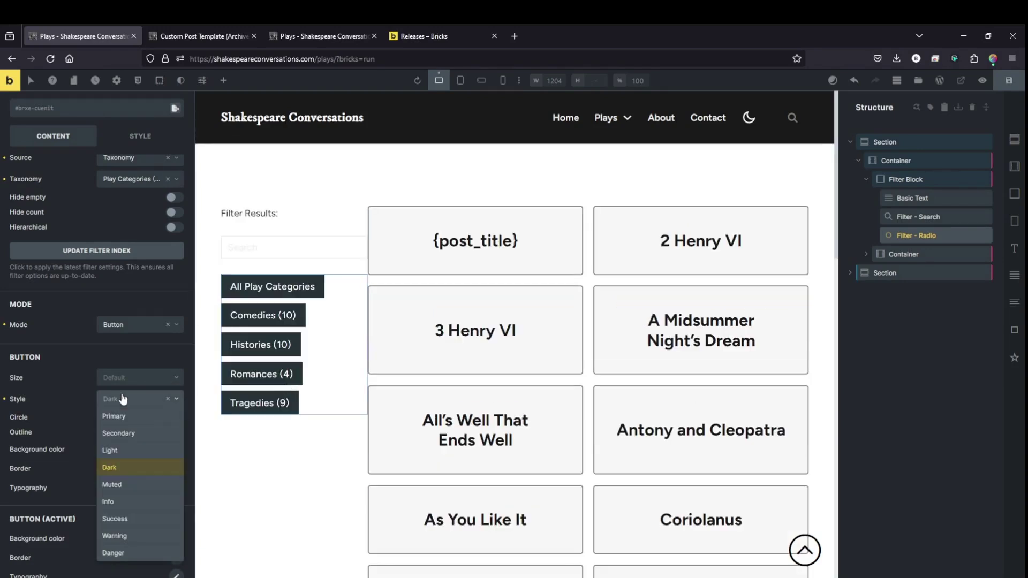
{"action": "left_click", "coordinate": [168, 399]}
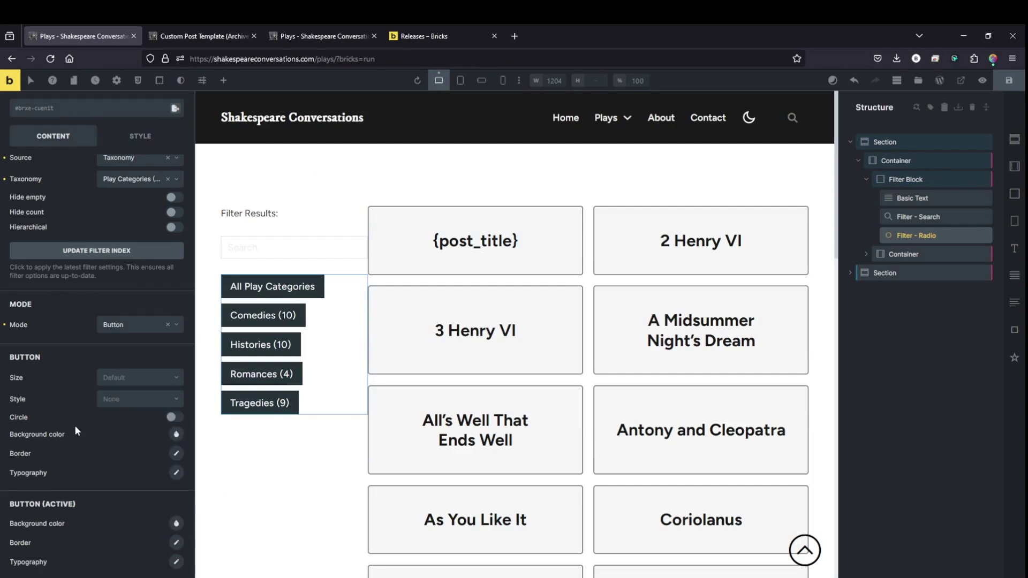
{"action": "left_click", "coordinate": [123, 399]}
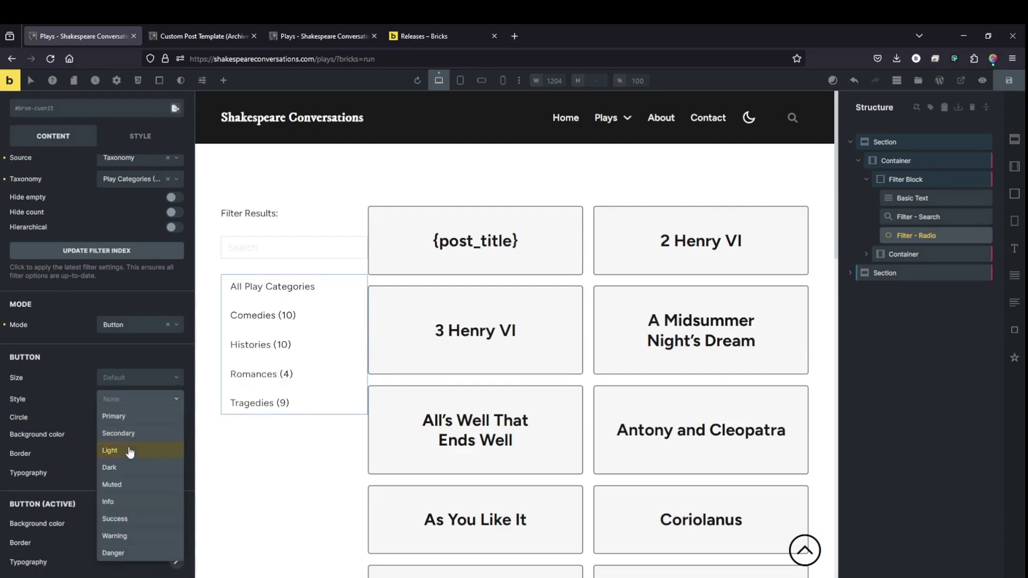
{"action": "left_click", "coordinate": [109, 467]}
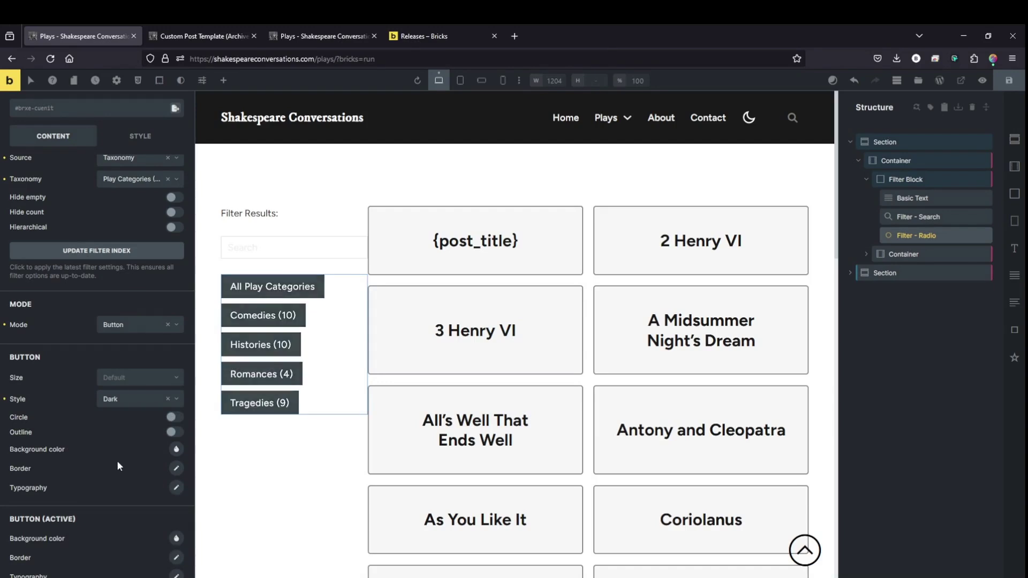
{"action": "left_click", "coordinate": [1008, 80]}
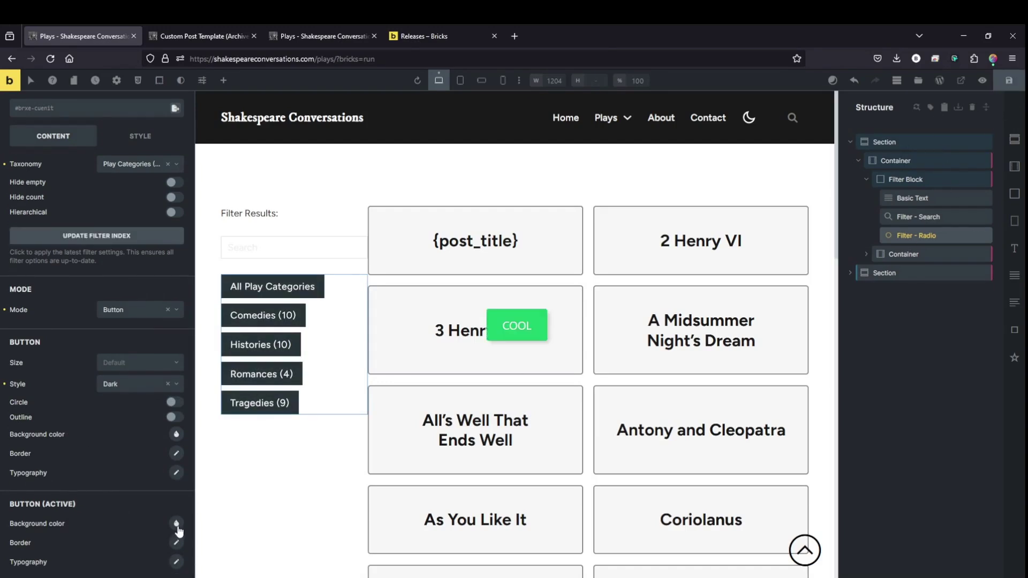
Set the Button (Active) background to a dark Automatic.css colour swatch and save.
{"action": "left_click", "coordinate": [176, 523]}
{"action": "scroll", "coordinate": [177, 525], "scroll_direction": "down", "scroll_amount": 3}
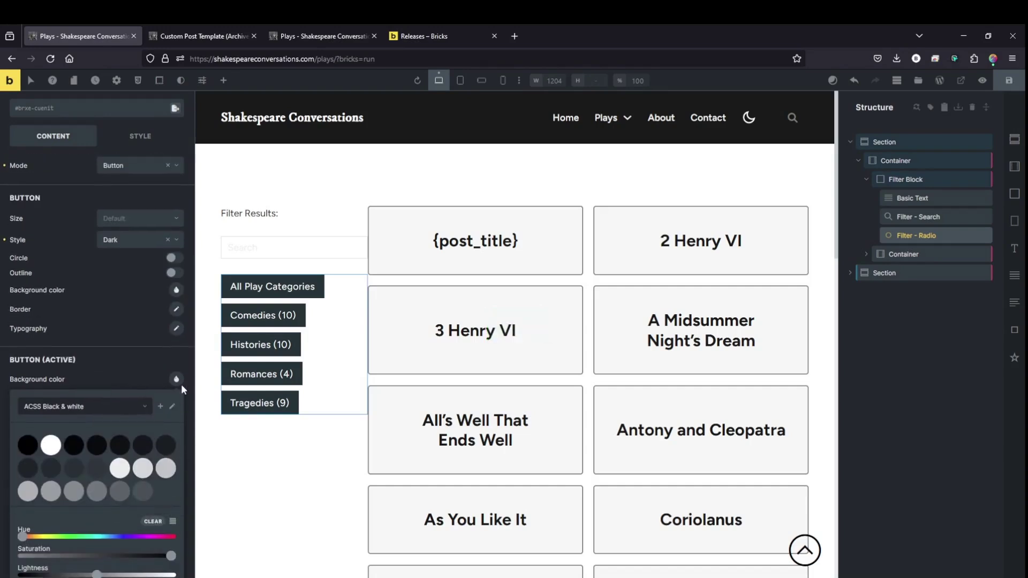
{"action": "right_click", "coordinate": [181, 385]}
{"action": "left_click", "coordinate": [104, 238]}
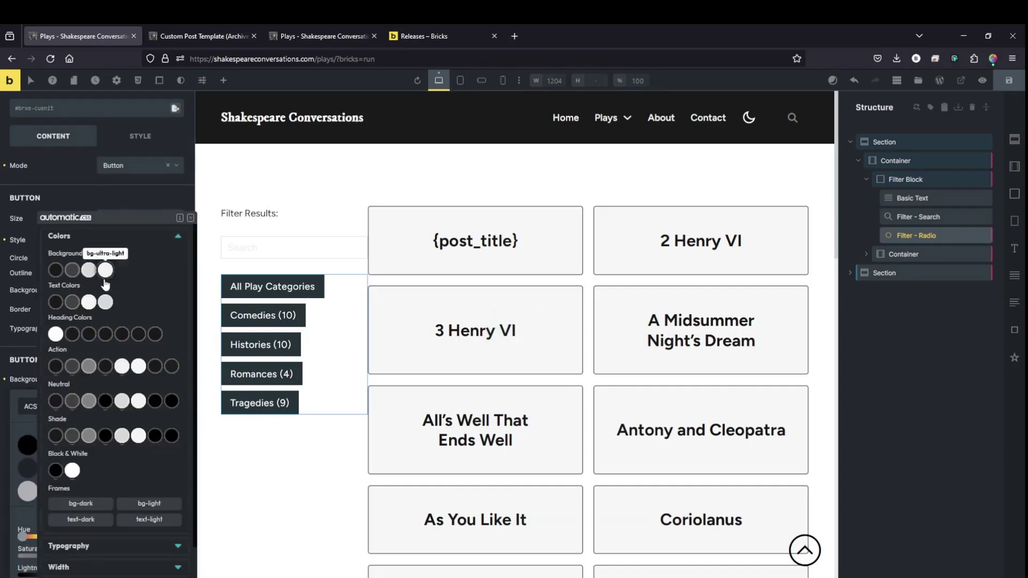
{"action": "left_click", "coordinate": [105, 366]}
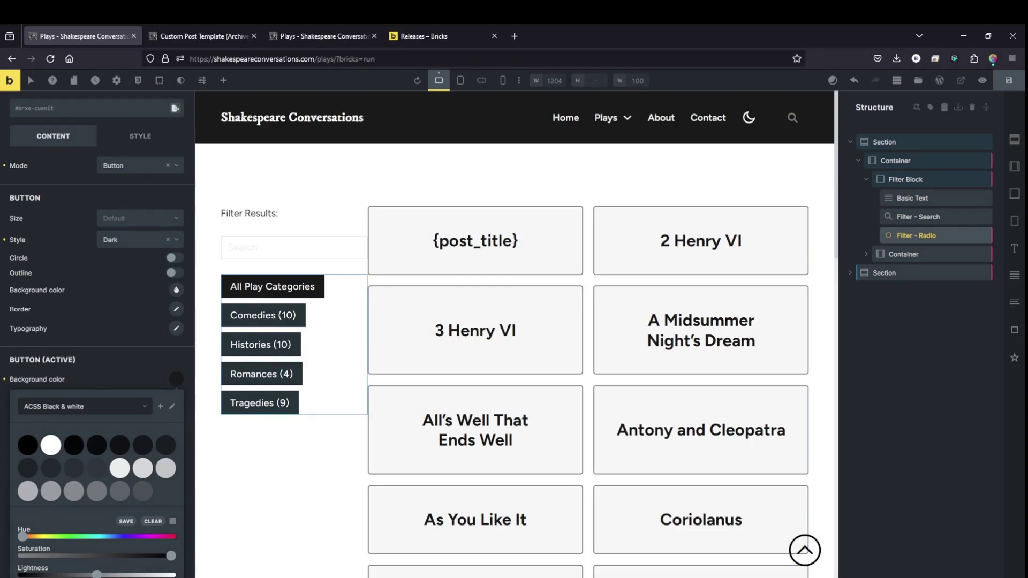
{"action": "left_click", "coordinate": [1009, 83]}
{"action": "left_click", "coordinate": [139, 361]}
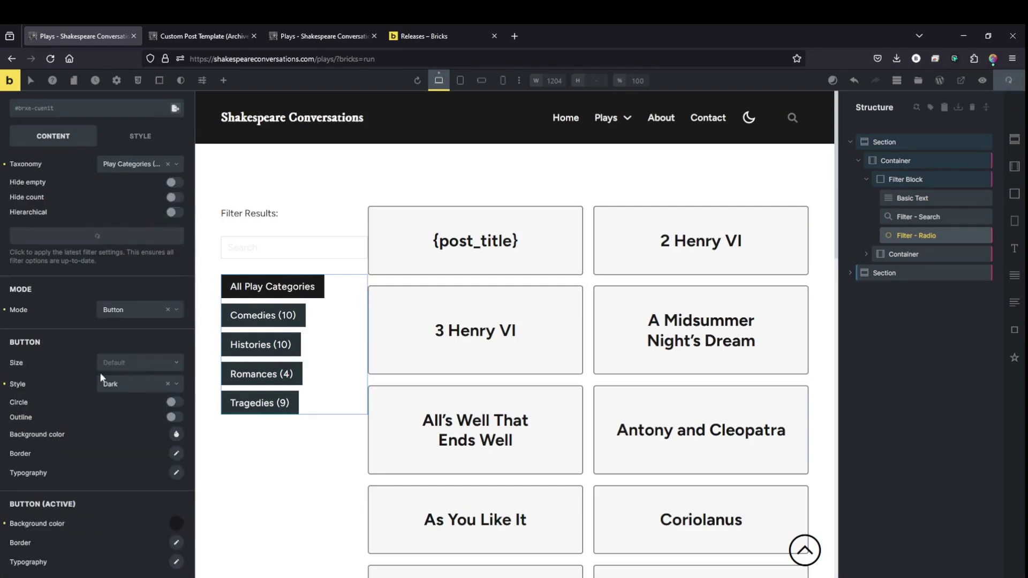
Set the filters-and-cards container gap to var(--space-l) and save.
{"action": "left_click", "coordinate": [895, 161]}
{"action": "left_click", "coordinate": [103, 261]}
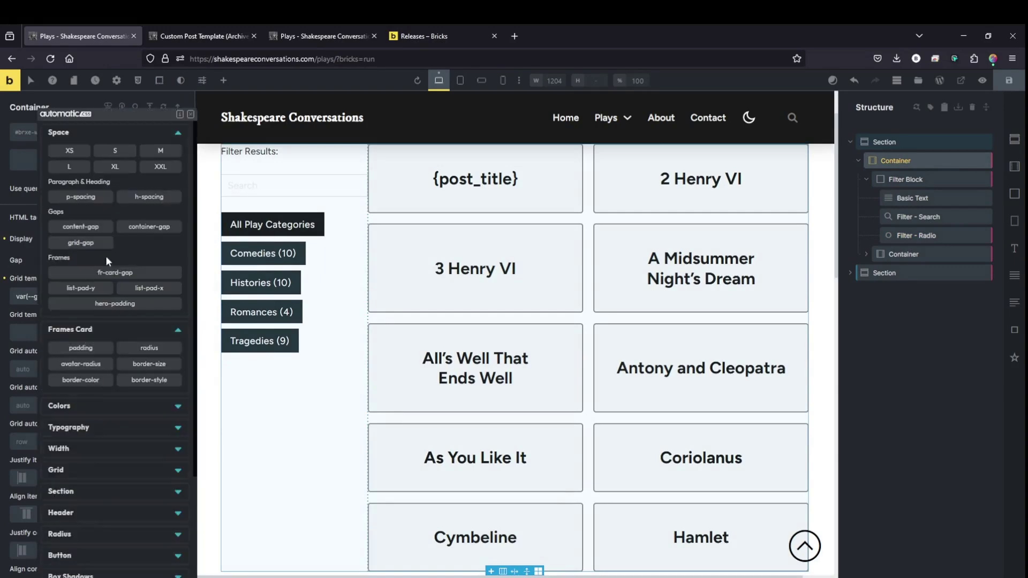
{"action": "left_click", "coordinate": [138, 166]}
{"action": "left_click", "coordinate": [1008, 81]}
At tablet portrait width, set the container's grid columns to the grid-2-3 split.
{"action": "left_click", "coordinate": [482, 81]}
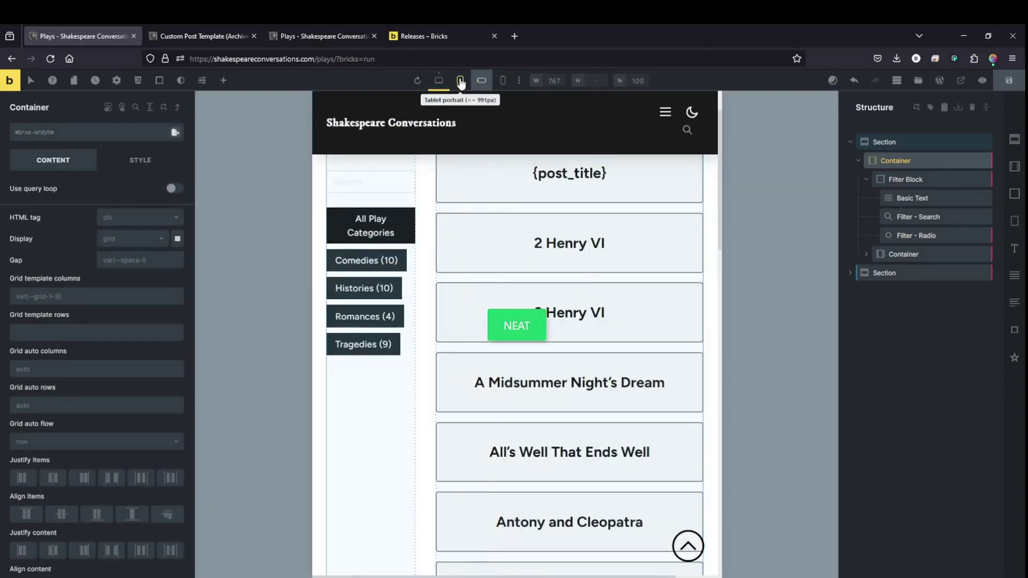
{"action": "left_click", "coordinate": [482, 80]}
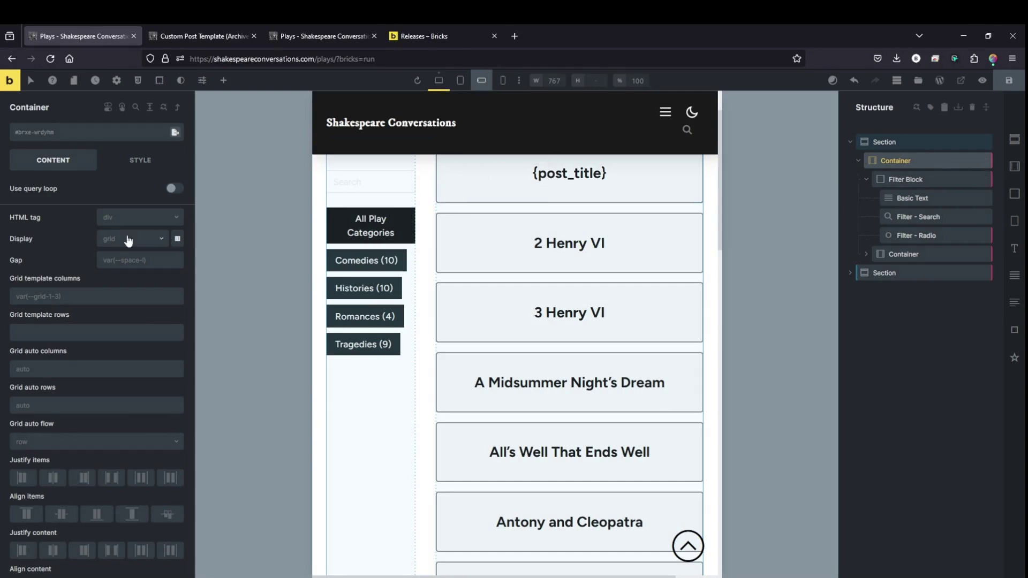
{"action": "right_click", "coordinate": [68, 293]}
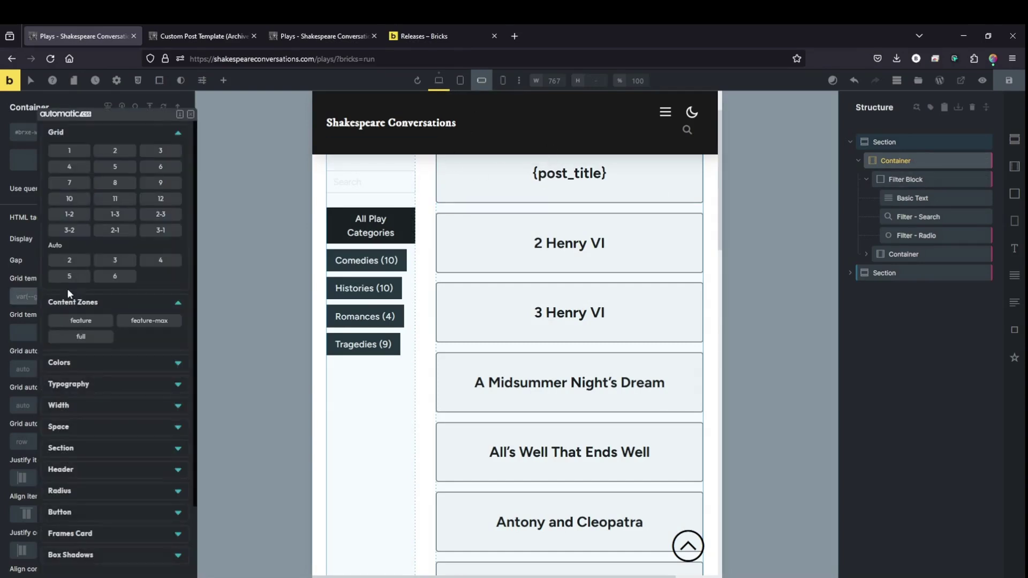
{"action": "left_click", "coordinate": [69, 260]}
{"action": "left_click", "coordinate": [114, 231]}
{"action": "left_click", "coordinate": [171, 217]}
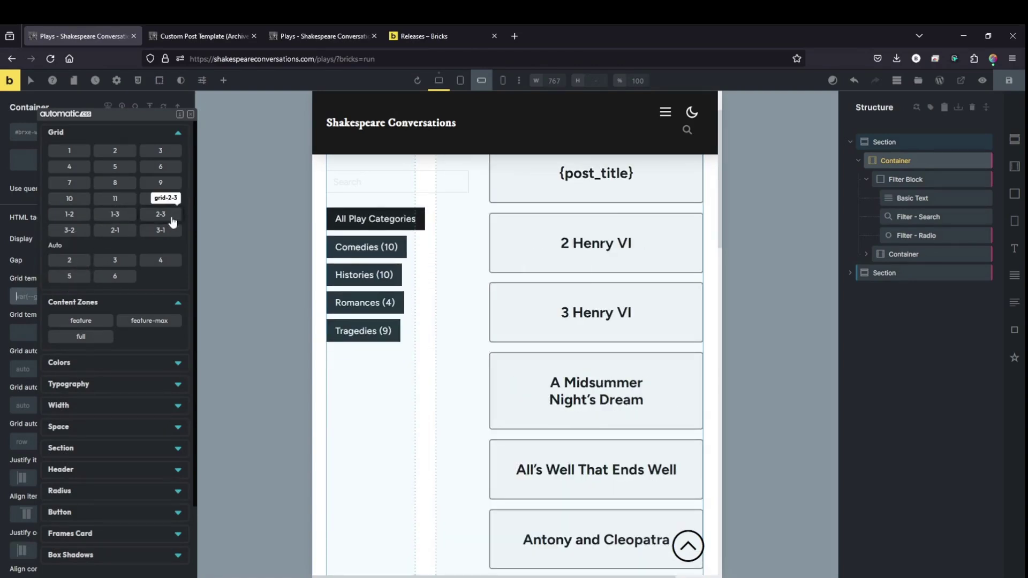
At mobile width, set the container to var(--grid-1), return to desktop and save.
{"action": "left_click", "coordinate": [502, 80]}
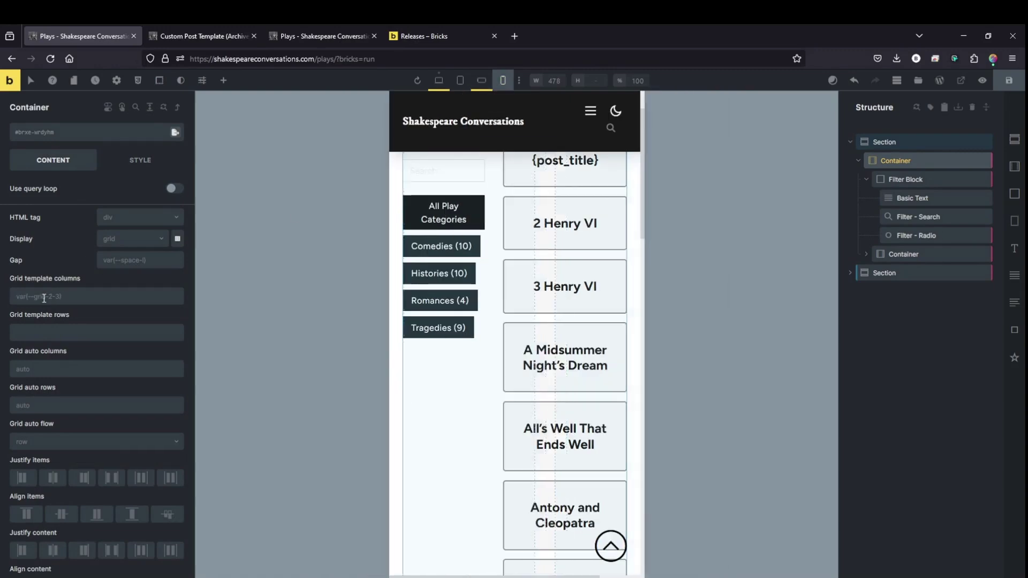
{"action": "left_click", "coordinate": [42, 299]}
{"action": "left_click", "coordinate": [63, 155]}
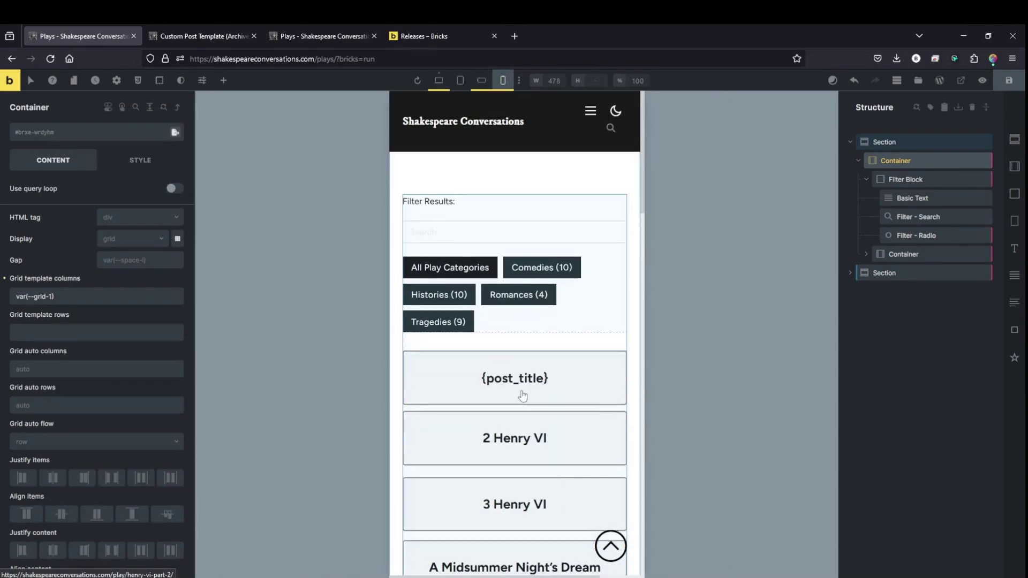
{"action": "left_click", "coordinate": [913, 345]}
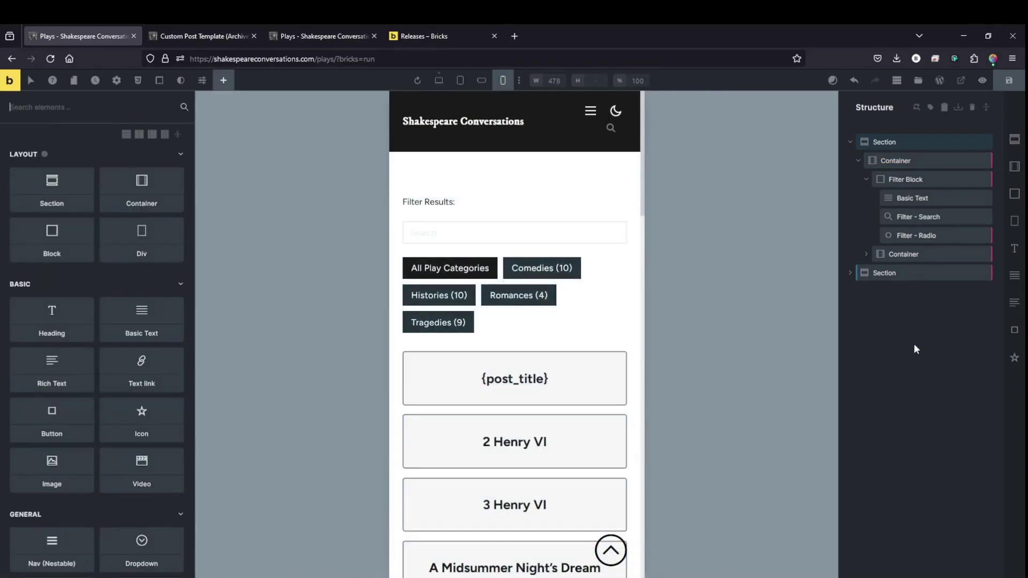
{"action": "left_click", "coordinate": [438, 80]}
{"action": "left_click", "coordinate": [1008, 81]}
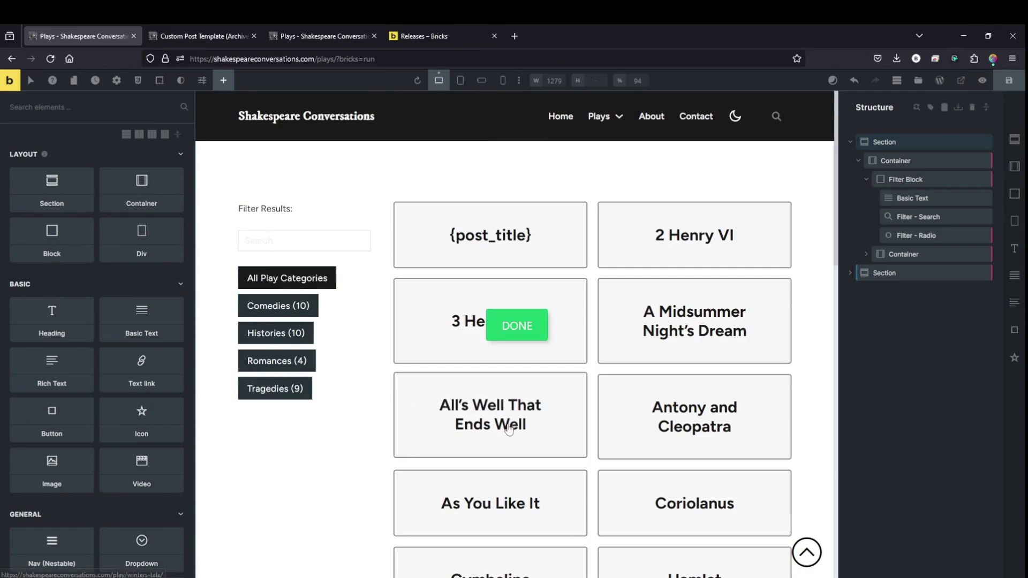
Set the Filter Results label's font size to var(--text-l) and save.
{"action": "left_click", "coordinate": [251, 209]}
{"action": "left_click", "coordinate": [121, 163]}
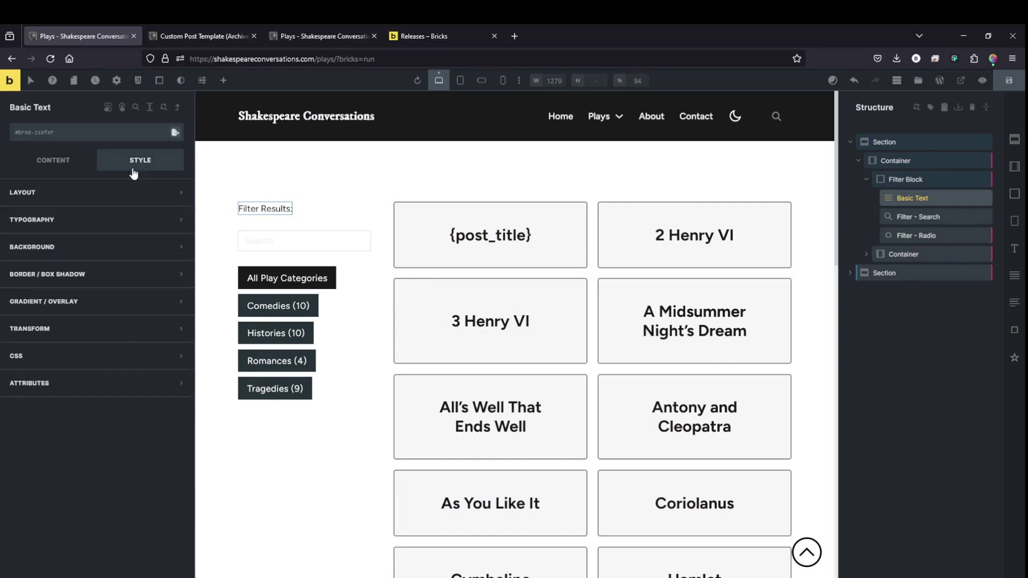
{"action": "left_click", "coordinate": [90, 219]}
{"action": "right_click", "coordinate": [133, 268]}
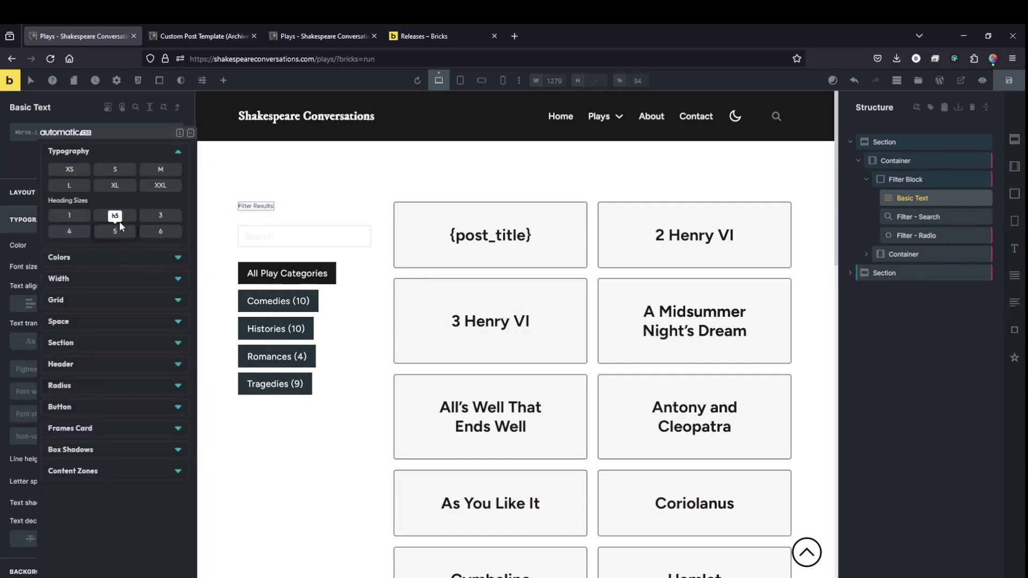
{"action": "left_click", "coordinate": [74, 188]}
{"action": "left_click", "coordinate": [1008, 80]}
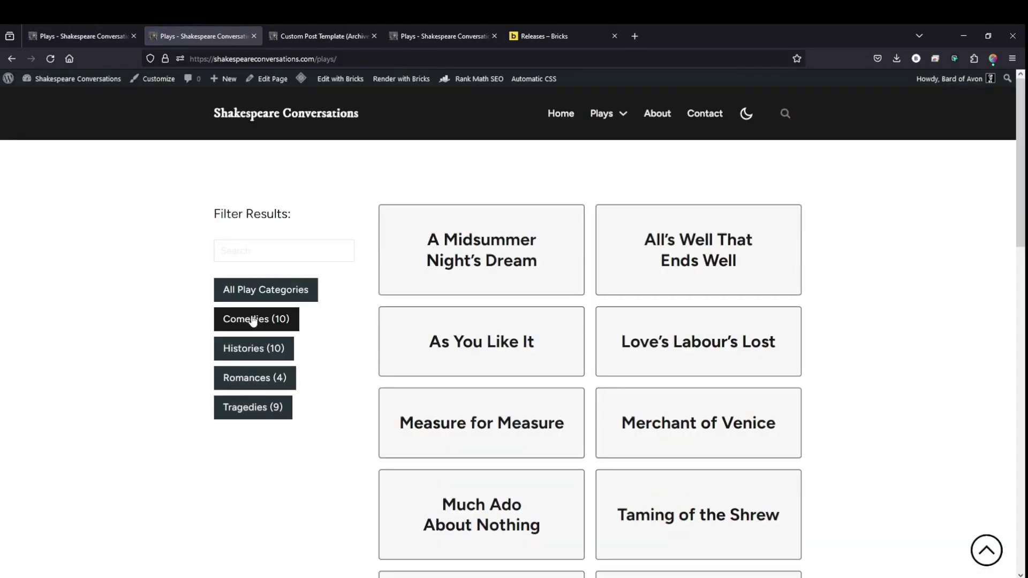
Filter the live Plays page by Histories, Romances, Tragedies, Romances, then Comedies.
{"action": "left_click", "coordinate": [255, 349]}
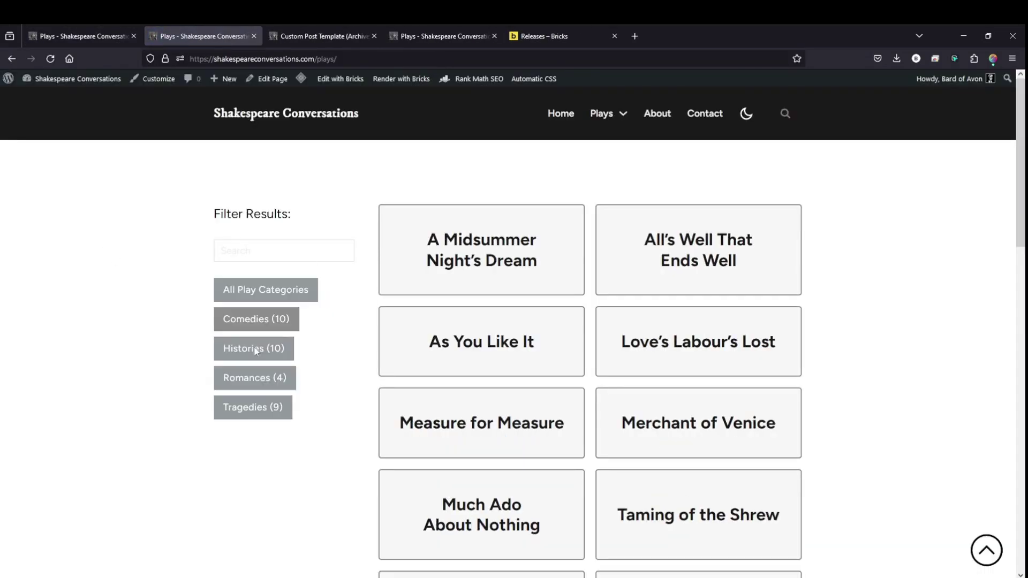
{"action": "left_click", "coordinate": [267, 379]}
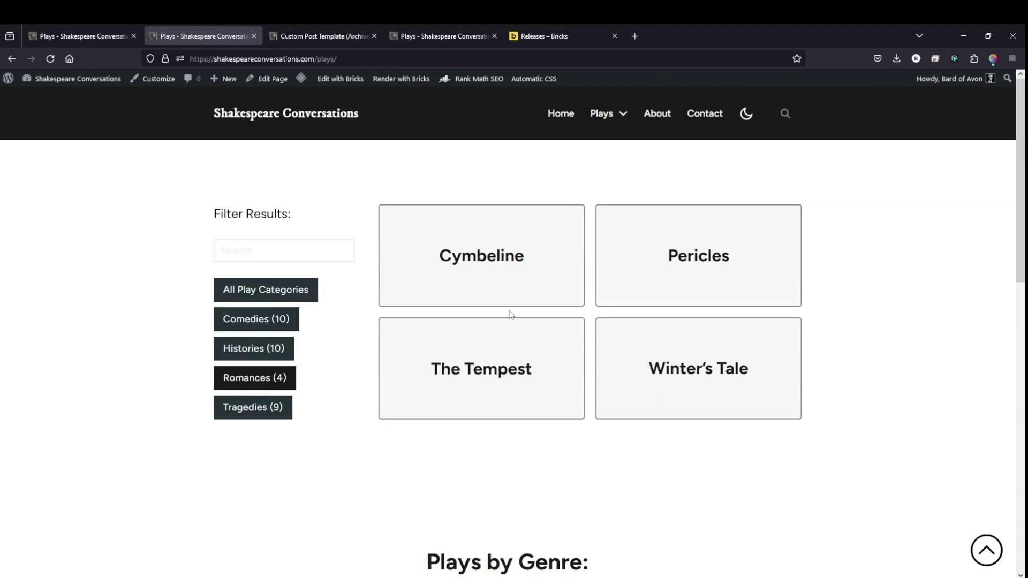
{"action": "left_click", "coordinate": [269, 408]}
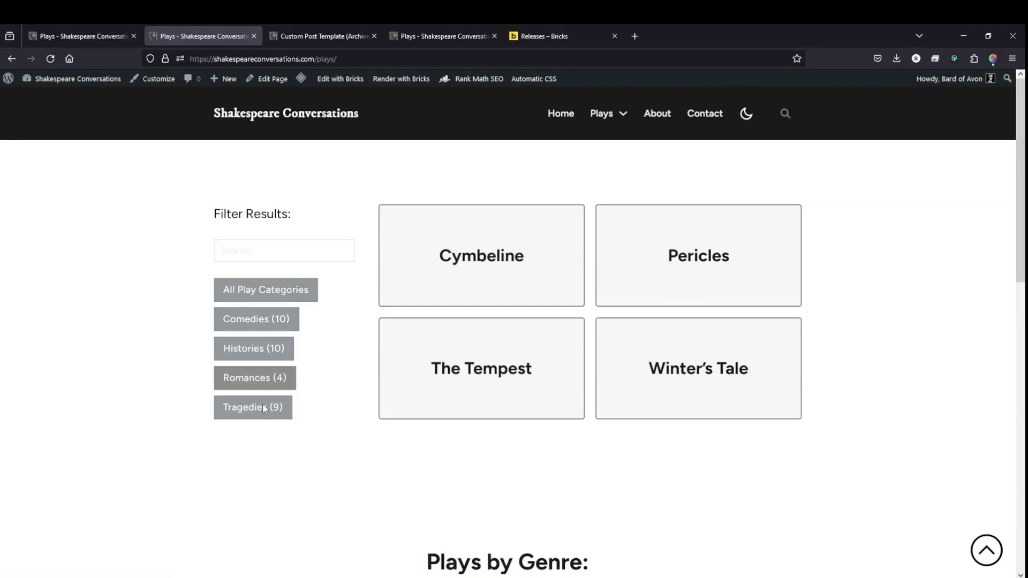
{"action": "scroll", "coordinate": [349, 371], "scroll_direction": "down", "scroll_amount": 2}
{"action": "scroll", "coordinate": [349, 372], "scroll_direction": "up", "scroll_amount": 2}
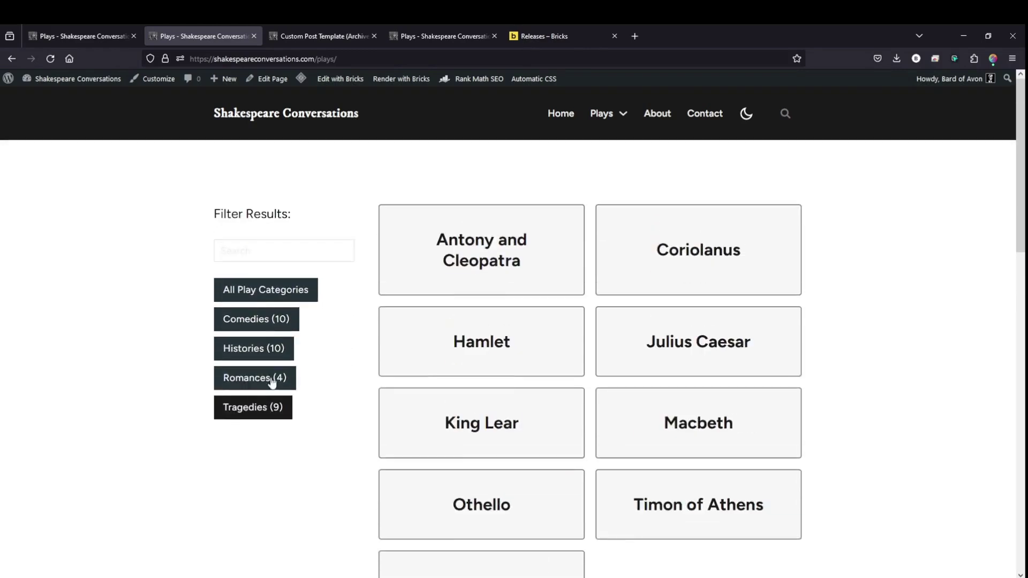
{"action": "left_click", "coordinate": [265, 371]}
{"action": "left_click", "coordinate": [271, 318]}
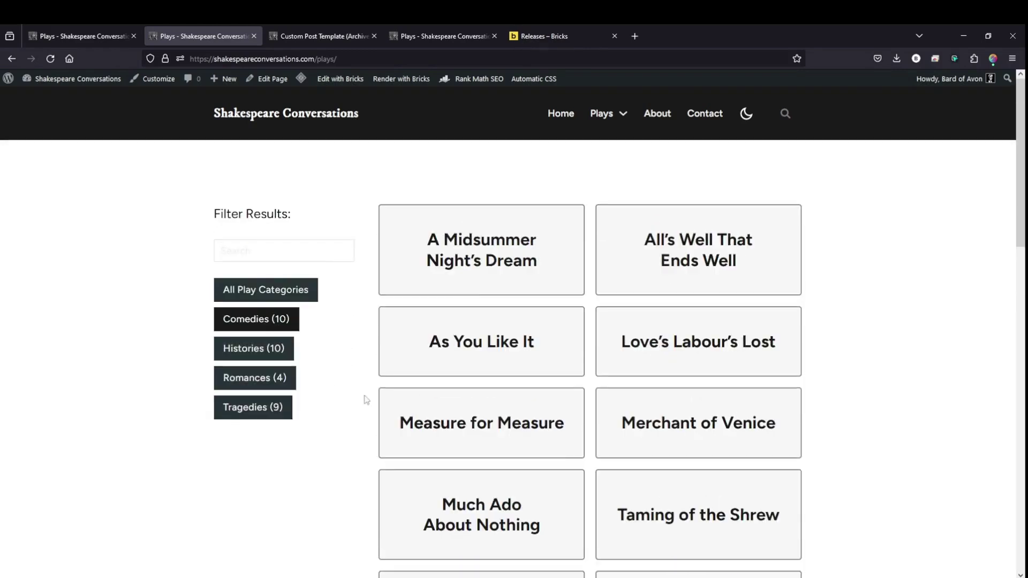
Cycle through Histories, Romances, Tragedies and Comedies again, finishing on All Play Categories.
{"action": "left_click", "coordinate": [242, 350]}
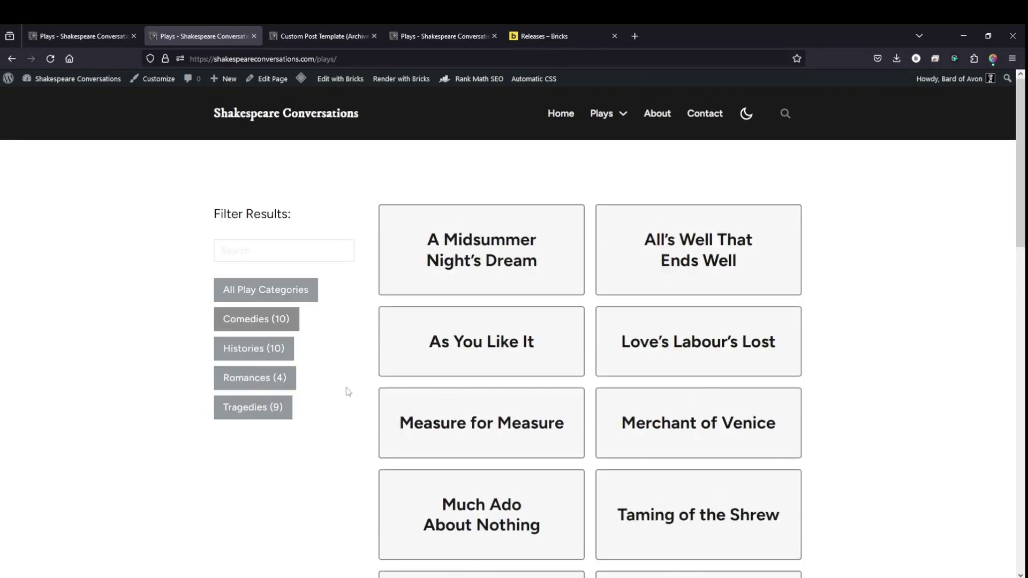
{"action": "left_click", "coordinate": [279, 384]}
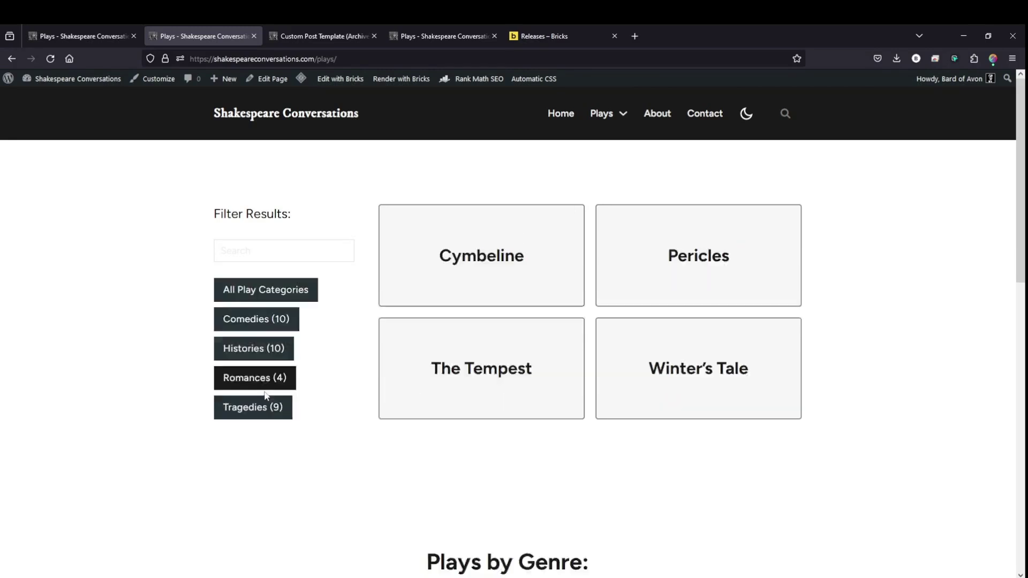
{"action": "left_click", "coordinate": [270, 408]}
{"action": "left_click", "coordinate": [278, 380]}
{"action": "left_click", "coordinate": [279, 354]}
{"action": "left_click", "coordinate": [280, 320]}
{"action": "left_click", "coordinate": [298, 319]}
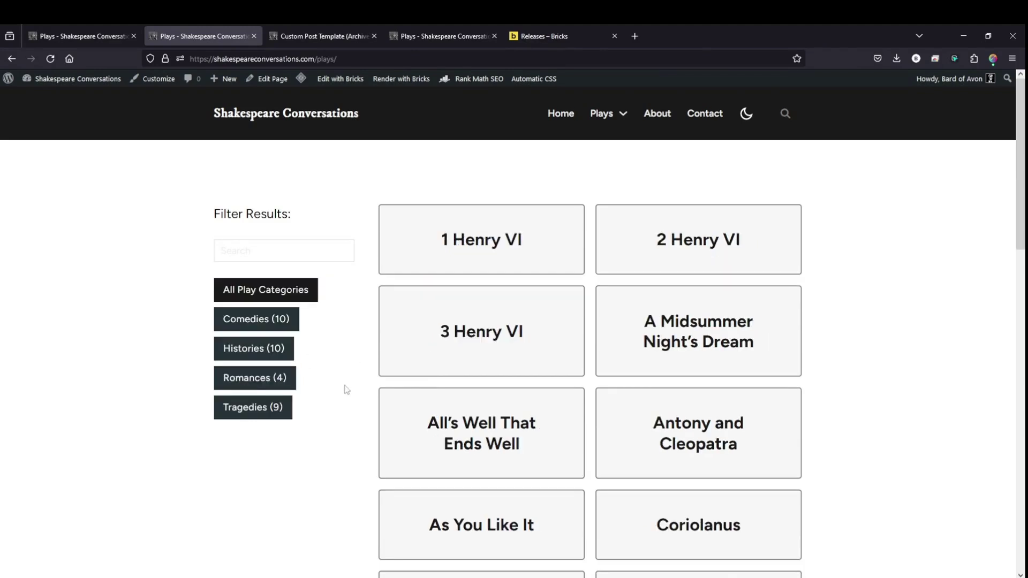
{"action": "scroll", "coordinate": [345, 390], "scroll_direction": "down", "scroll_amount": 5}
{"action": "scroll", "coordinate": [321, 369], "scroll_direction": "up", "scroll_amount": 5}
{"action": "scroll", "coordinate": [355, 393], "scroll_direction": "down", "scroll_amount": 4}
{"action": "scroll", "coordinate": [355, 392], "scroll_direction": "up", "scroll_amount": 4}
Back in the builder, add a new block below the play-card container.
{"action": "scroll", "coordinate": [356, 396], "scroll_direction": "down", "scroll_amount": 2}
{"action": "left_click", "coordinate": [101, 39]}
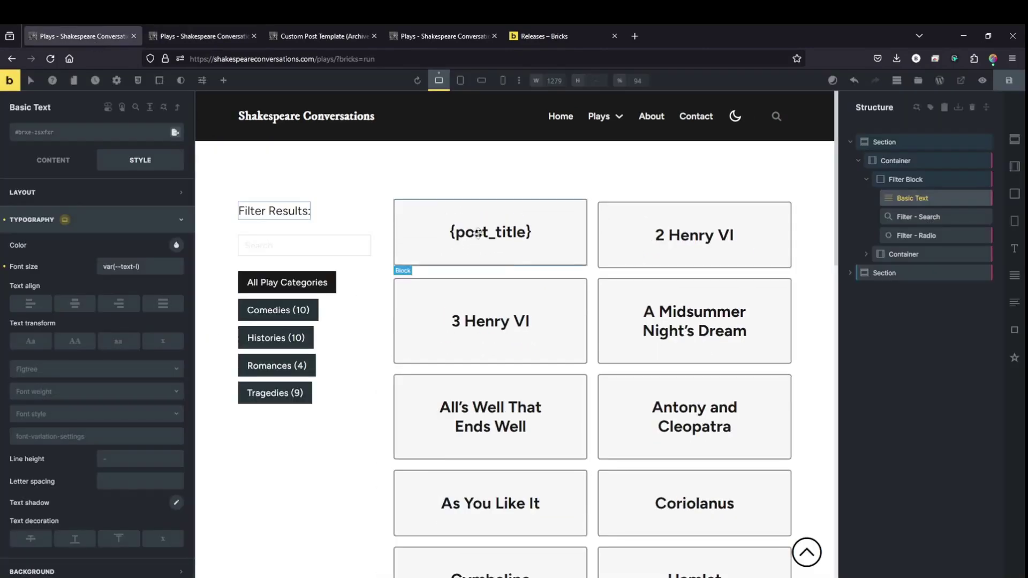
{"action": "scroll", "coordinate": [575, 345], "scroll_direction": "down", "scroll_amount": 3}
{"action": "left_click", "coordinate": [903, 182]}
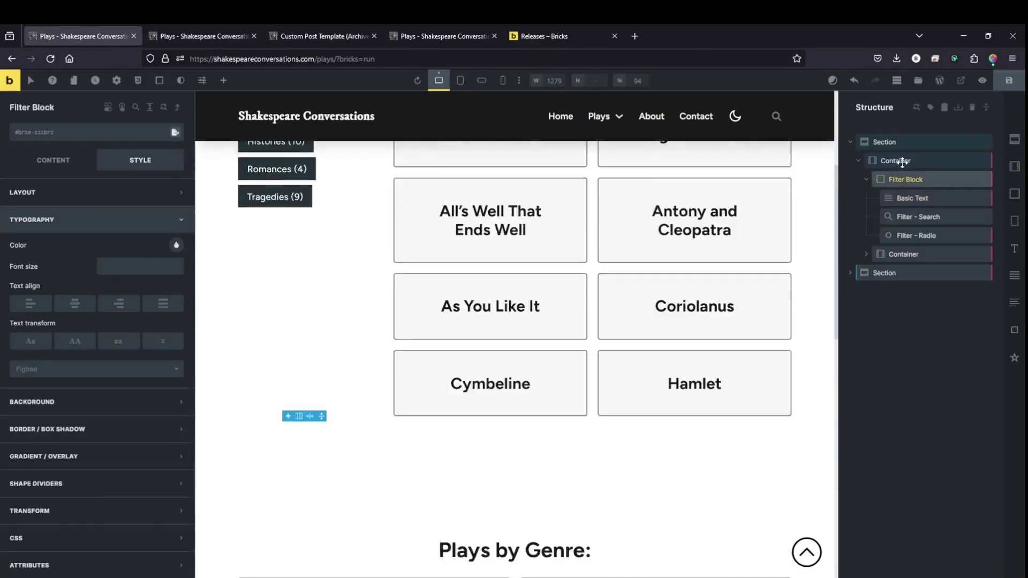
{"action": "left_click", "coordinate": [901, 254]}
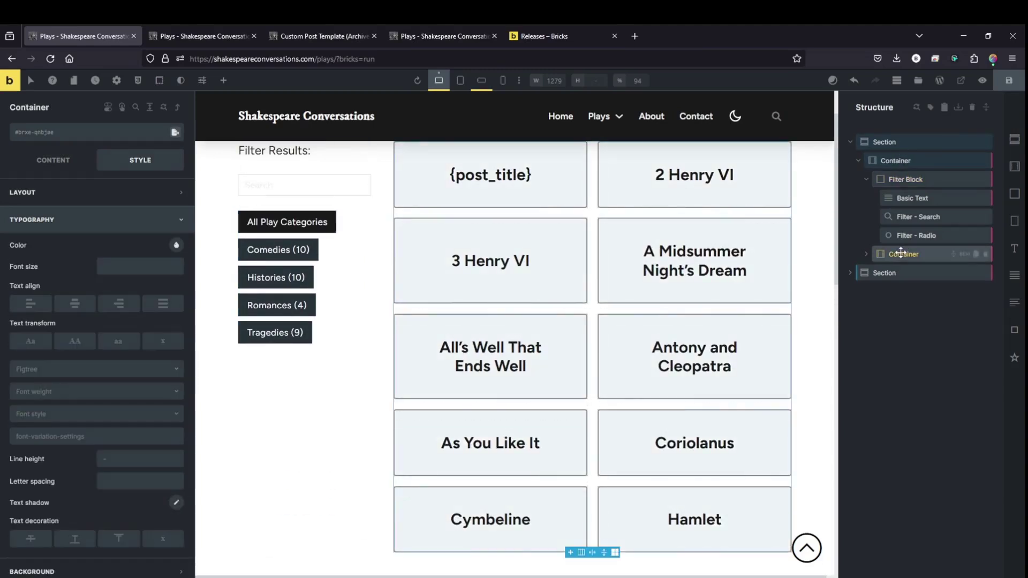
{"action": "left_click_drag", "start_coordinate": [1014, 193], "coordinate": [899, 271]}
Add a Pagination element to the block and set its query to All Plays.
{"action": "left_click", "coordinate": [223, 81]}
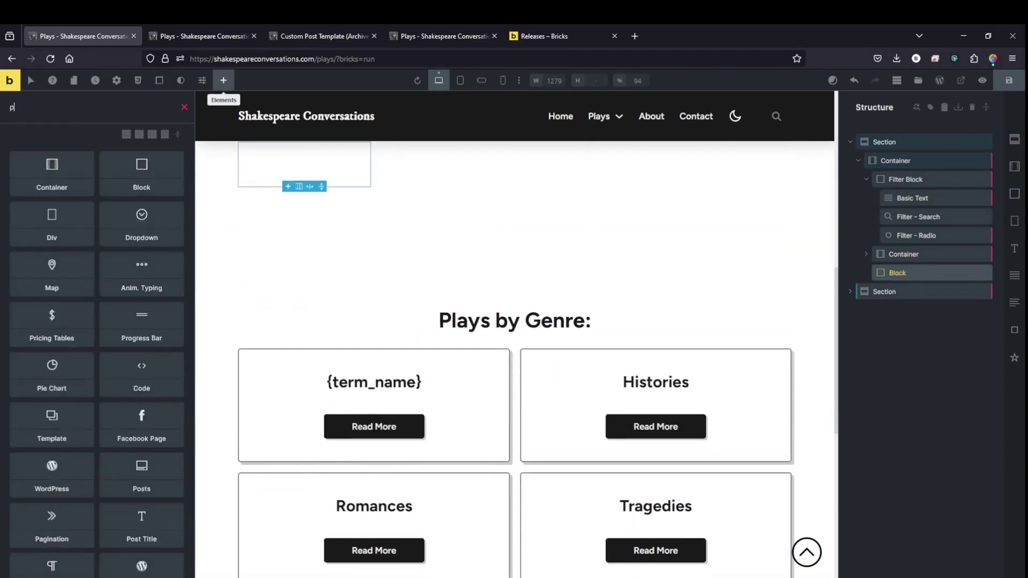
{"action": "type", "text": "pag"}
{"action": "left_click", "coordinate": [161, 174]}
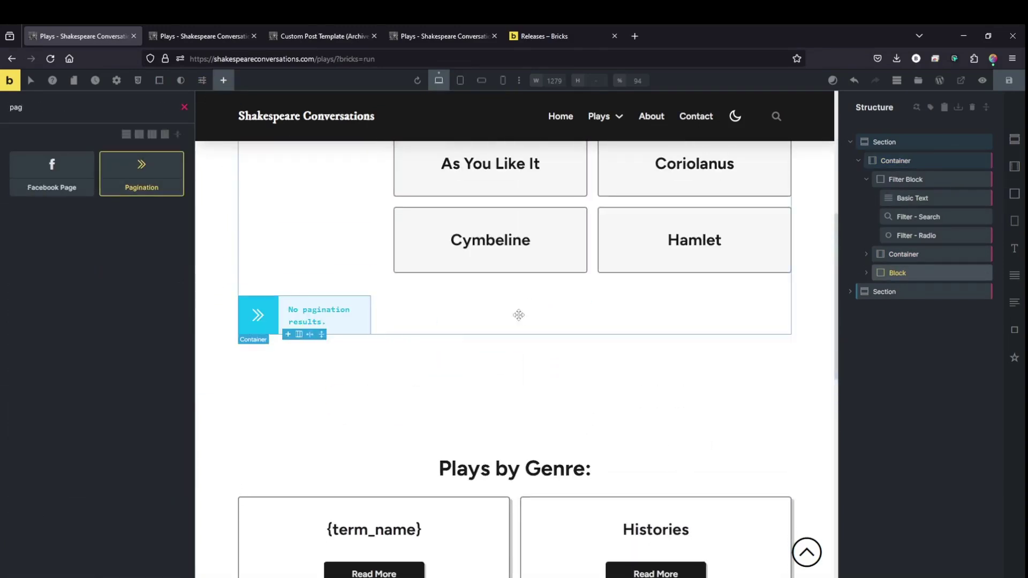
{"action": "left_click", "coordinate": [58, 165]}
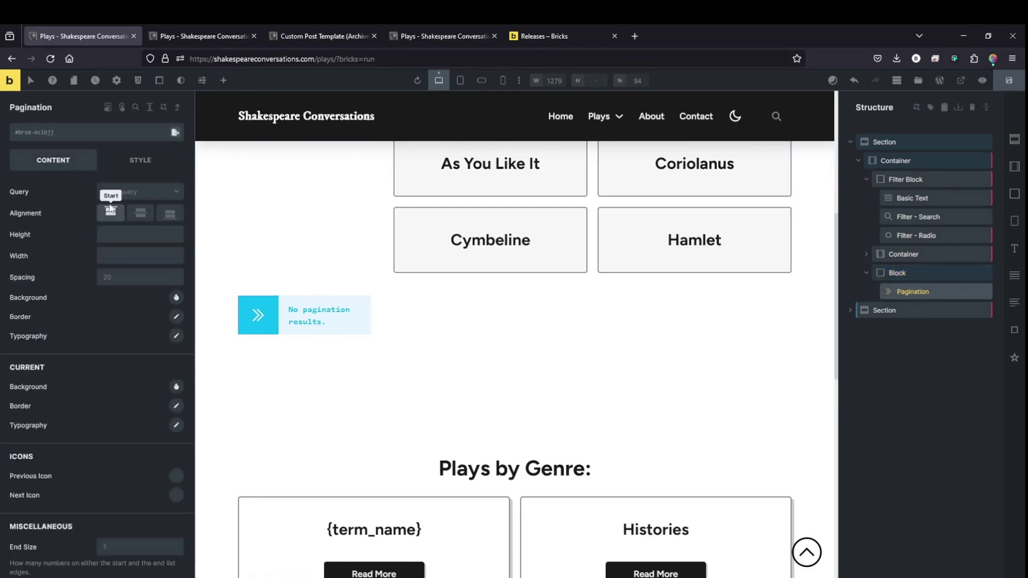
{"action": "left_click", "coordinate": [125, 194]}
{"action": "left_click", "coordinate": [115, 243]}
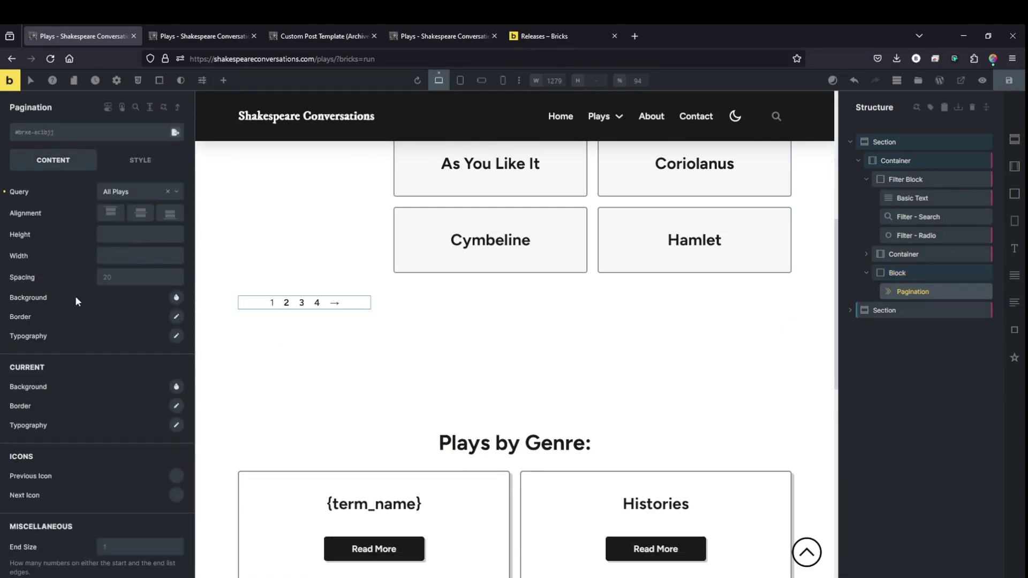
Centre the pagination block under the play grid.
{"action": "left_click", "coordinate": [924, 273]}
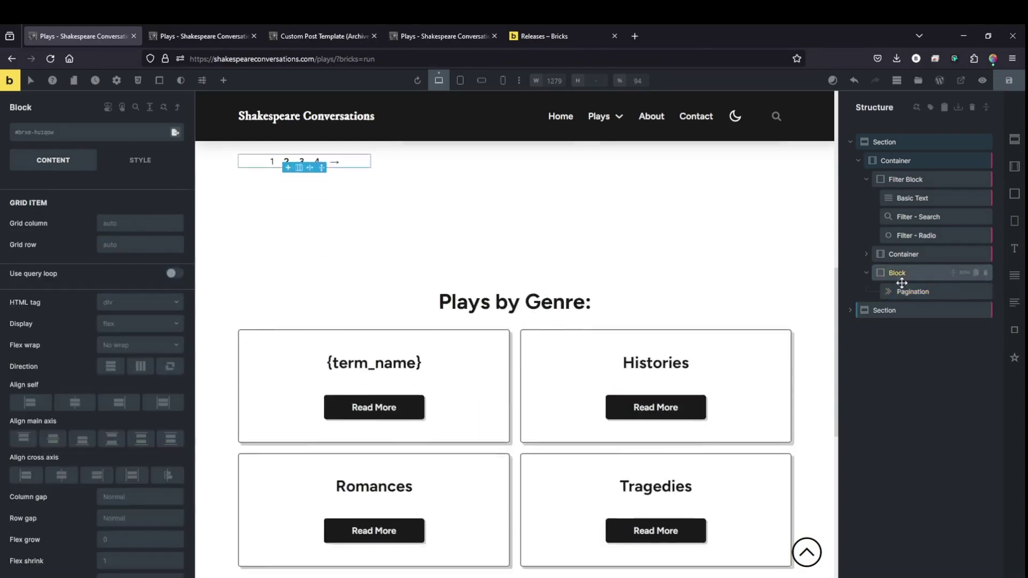
{"action": "left_click", "coordinate": [68, 483]}
{"action": "left_click", "coordinate": [339, 252]}
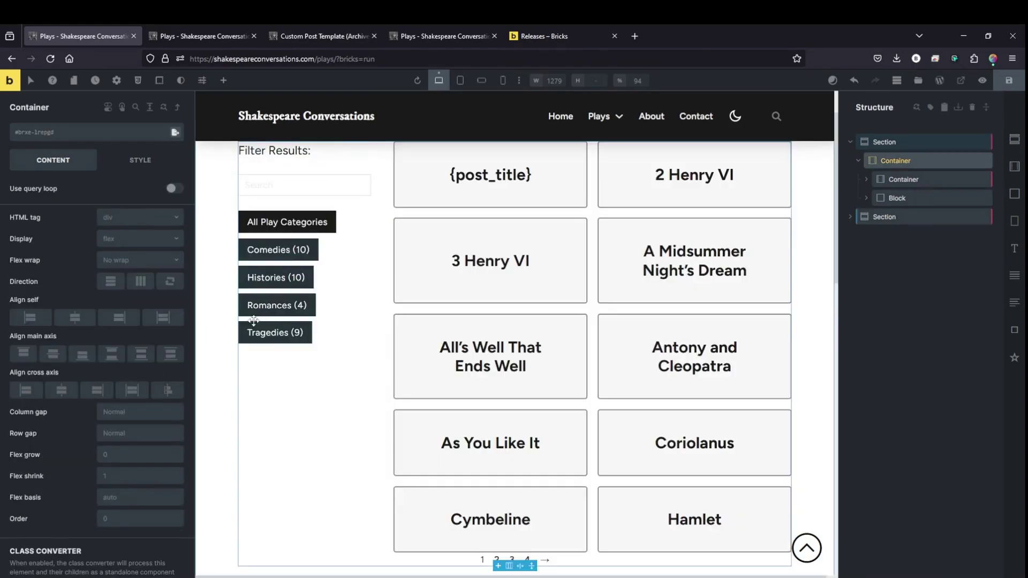
{"action": "scroll", "coordinate": [338, 252], "scroll_direction": "down", "scroll_amount": 3}
{"action": "scroll", "coordinate": [339, 252], "scroll_direction": "up", "scroll_amount": 2}
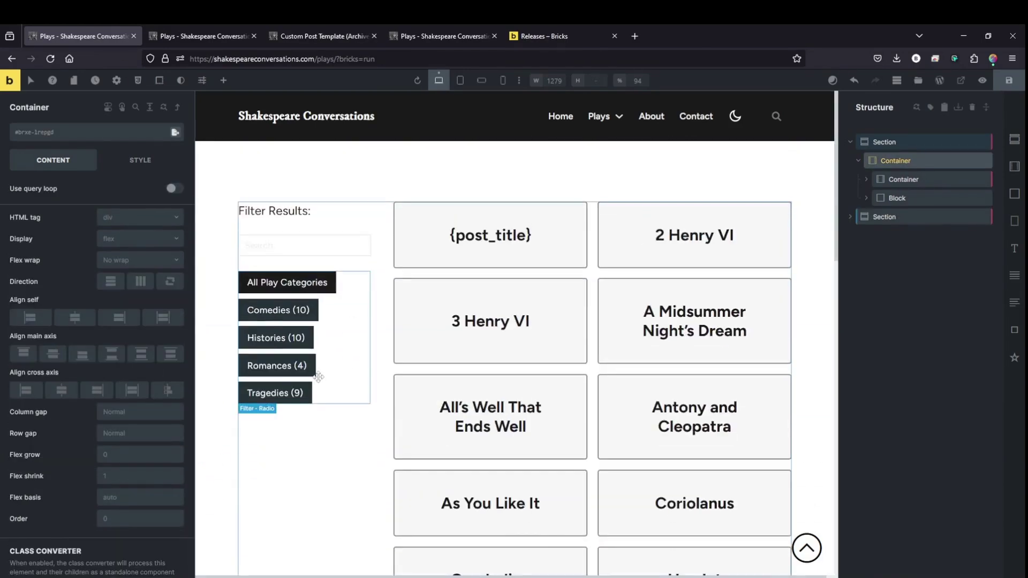
{"action": "left_click", "coordinate": [319, 378]}
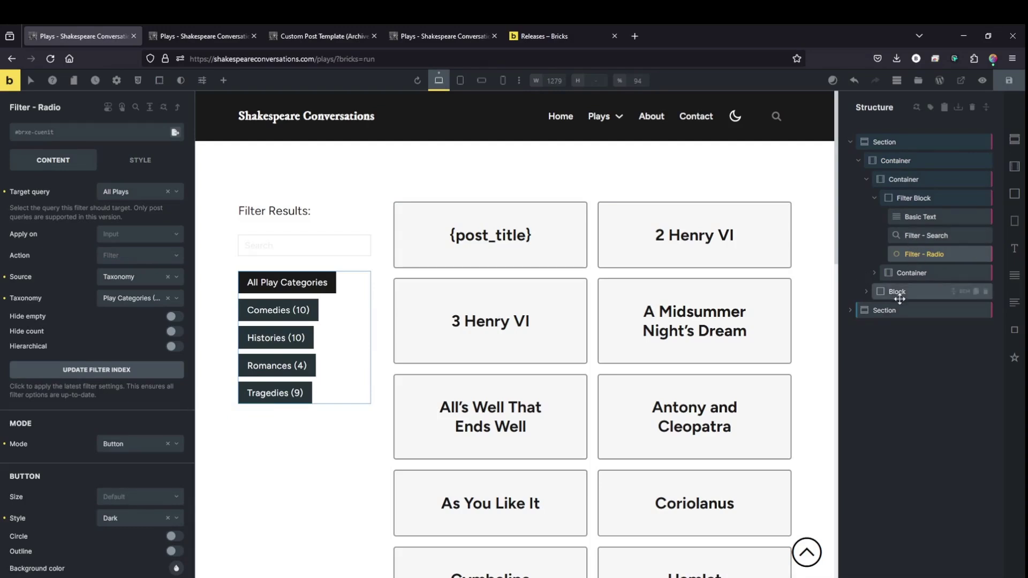
Turn on Enable AJAX for the pagination and save.
{"action": "left_click", "coordinate": [897, 292]}
{"action": "left_click", "coordinate": [911, 310]}
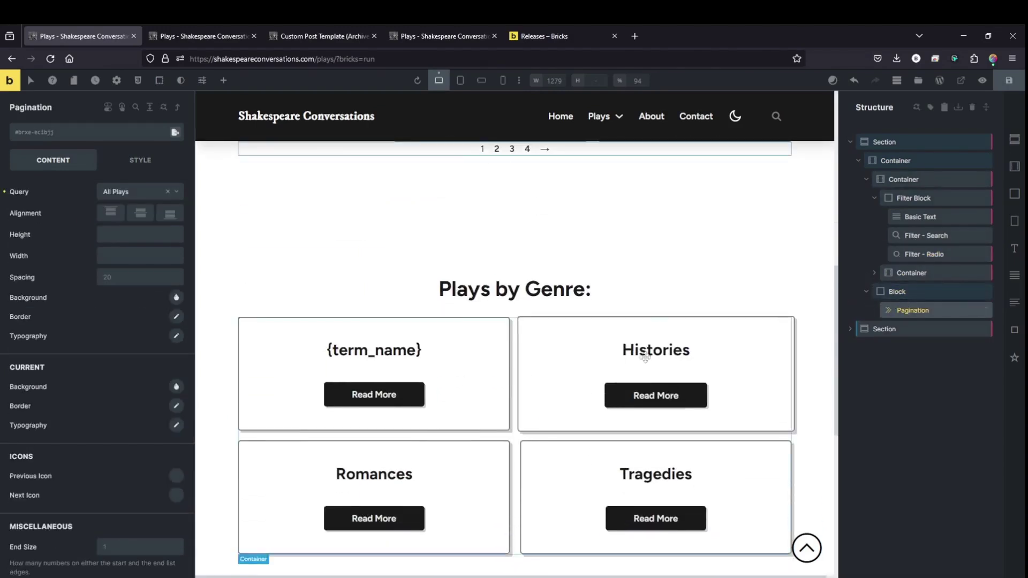
{"action": "scroll", "coordinate": [83, 431], "scroll_direction": "down", "scroll_amount": 3}
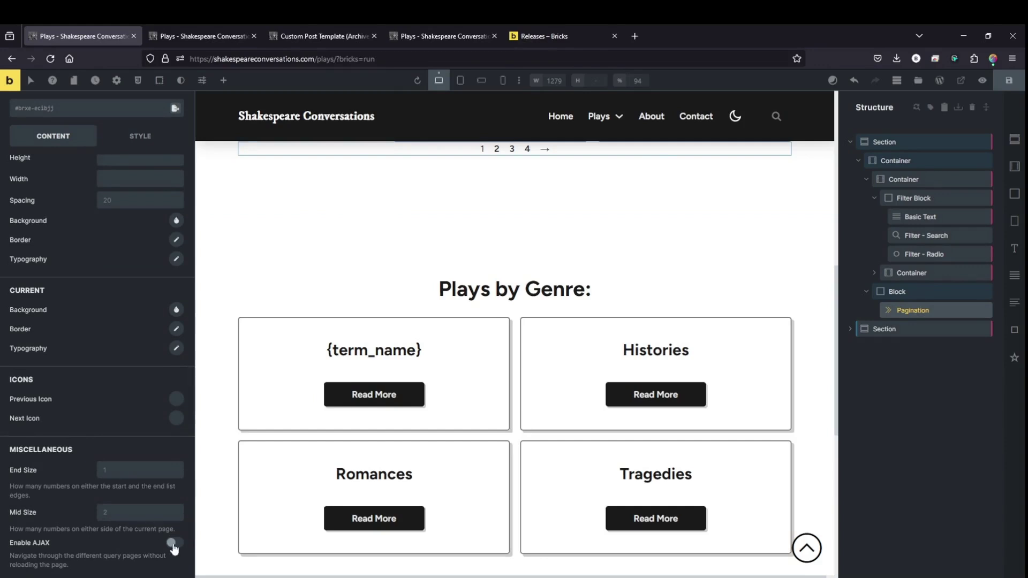
{"action": "left_click_drag", "start_coordinate": [10, 542], "coordinate": [70, 568]}
{"action": "left_click", "coordinate": [96, 567]}
{"action": "left_click", "coordinate": [175, 543]}
{"action": "left_click", "coordinate": [1008, 80]}
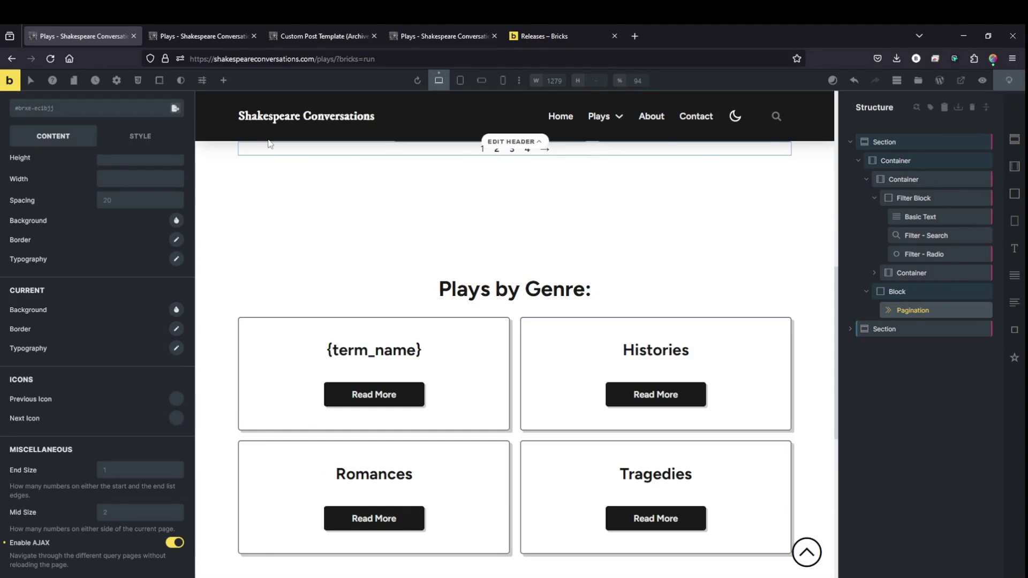
Reload the live Plays page and page through 2, 3, 4 and back to 1.
{"action": "left_click", "coordinate": [203, 36]}
{"action": "left_click", "coordinate": [51, 59]}
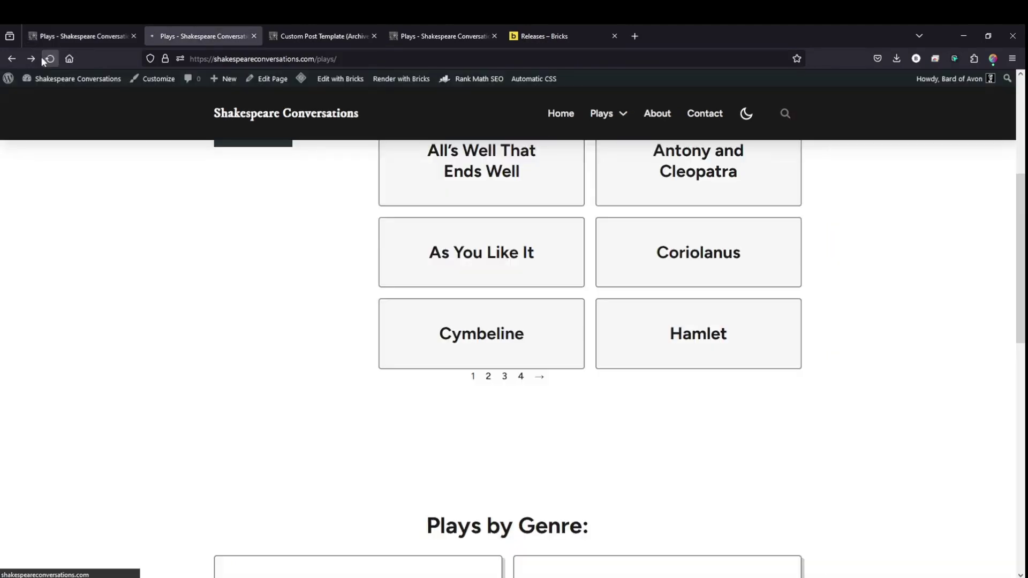
{"action": "left_click", "coordinate": [488, 376]}
{"action": "left_click", "coordinate": [515, 443]}
{"action": "left_click", "coordinate": [535, 537]}
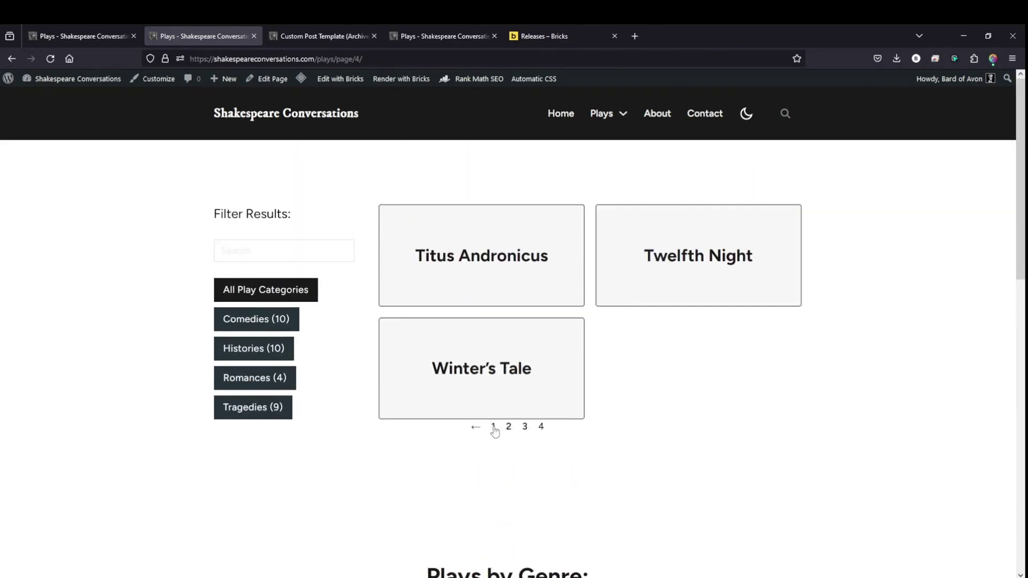
{"action": "left_click", "coordinate": [493, 427]}
{"action": "left_click", "coordinate": [118, 43]}
{"action": "scroll", "coordinate": [763, 356], "scroll_direction": "up", "scroll_amount": 6}
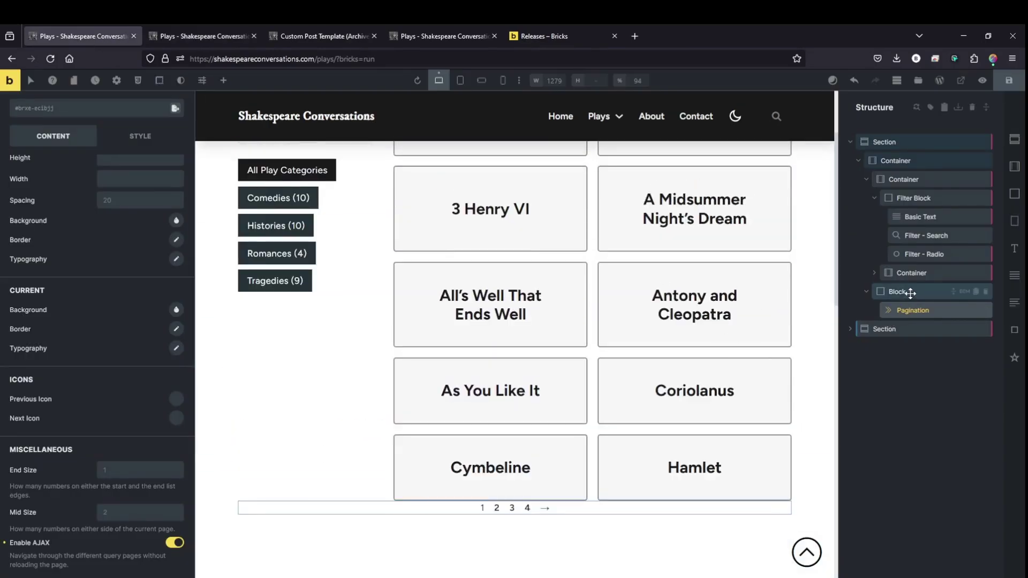
Set the main layout container's row gap to var(--content-gap), then view the live Plays page.
{"action": "left_click", "coordinate": [908, 161]}
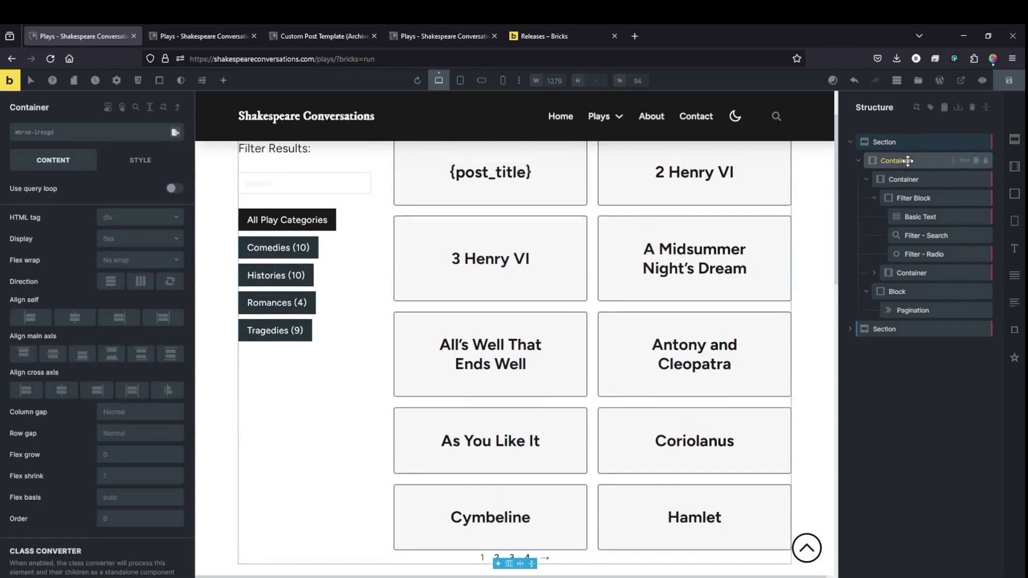
{"action": "right_click", "coordinate": [126, 433]}
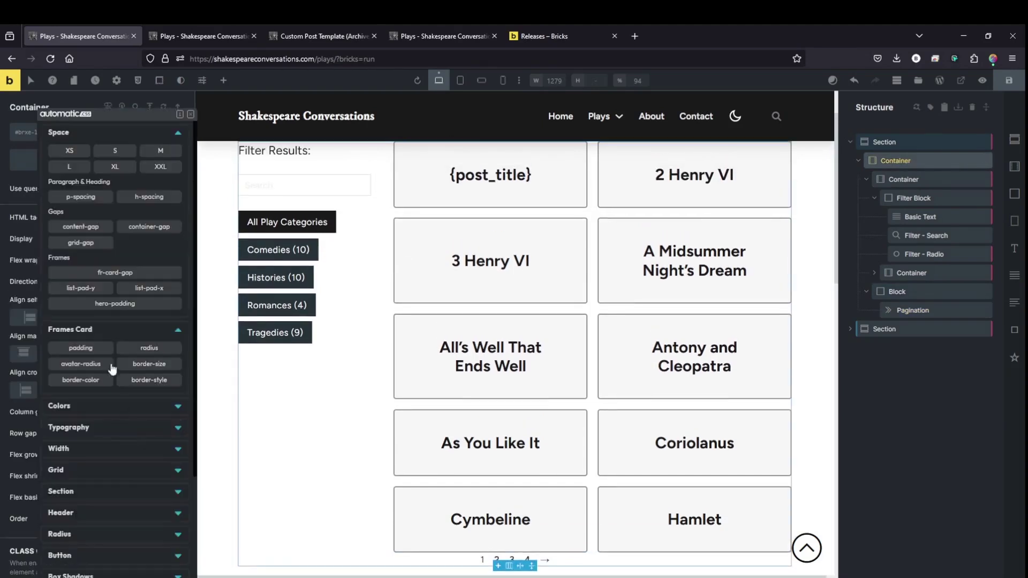
{"action": "left_click", "coordinate": [81, 226]}
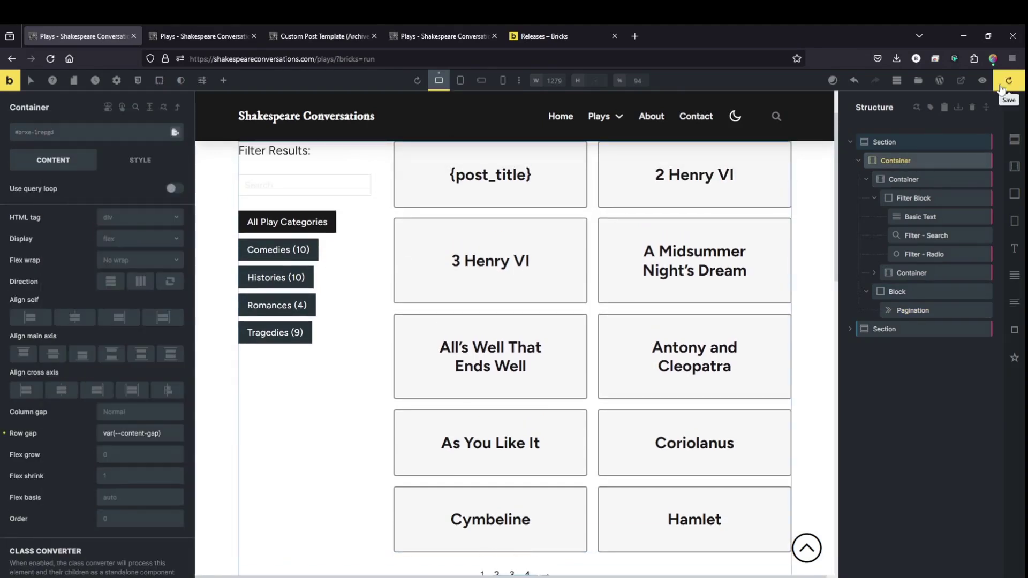
{"action": "left_click", "coordinate": [209, 36]}
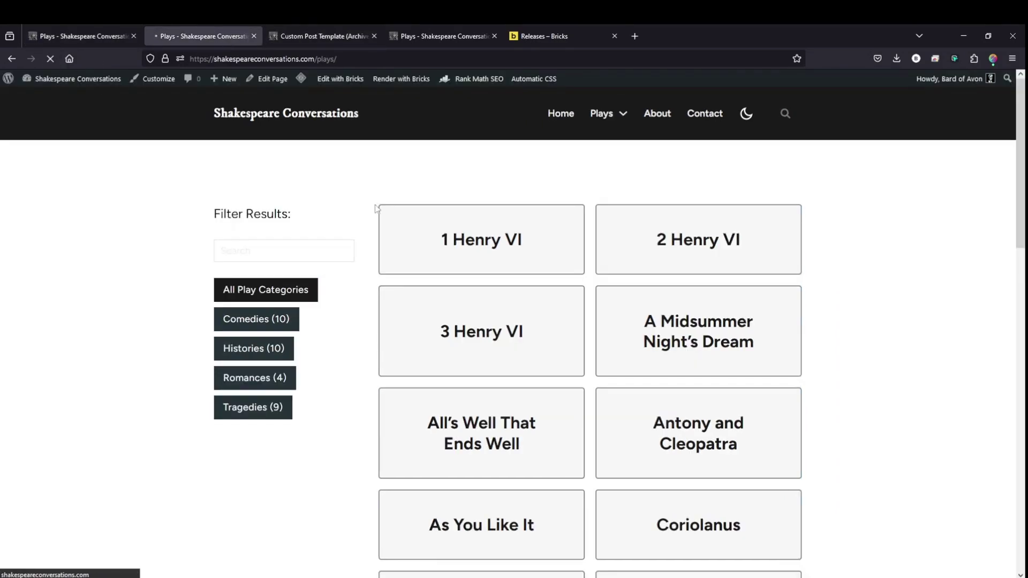
Filter by Comedies, Histories and Romances, then search the plays for 'henry'.
{"action": "left_click", "coordinate": [246, 320]}
{"action": "left_click", "coordinate": [248, 357]}
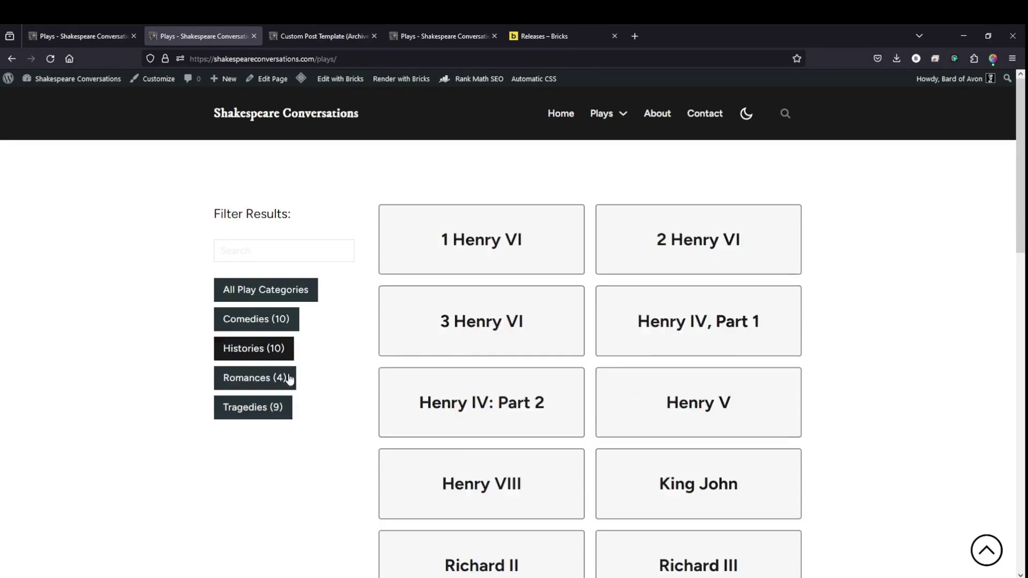
{"action": "left_click", "coordinate": [282, 381]}
{"action": "left_click", "coordinate": [253, 252]}
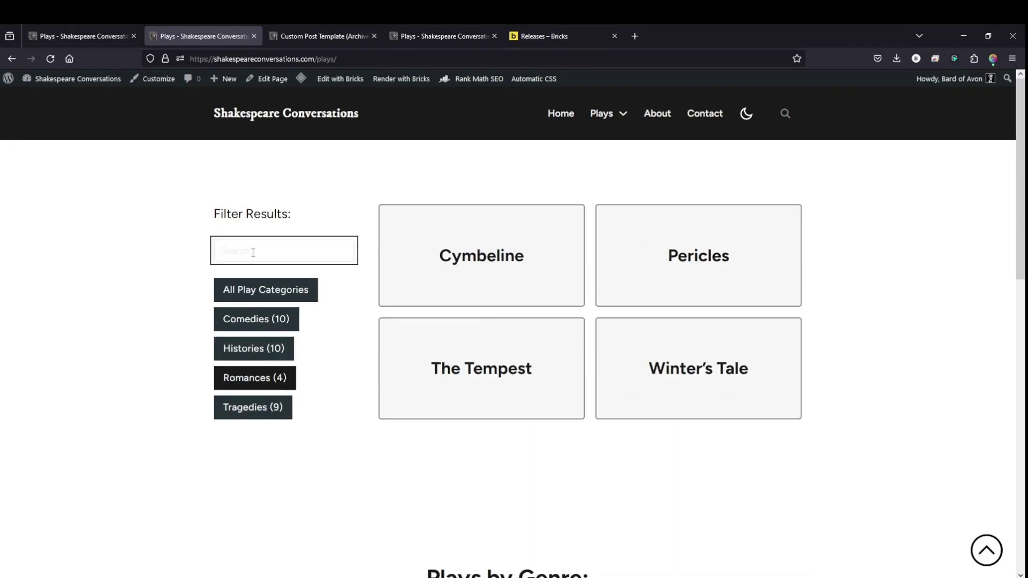
{"action": "type", "text": "henry"}
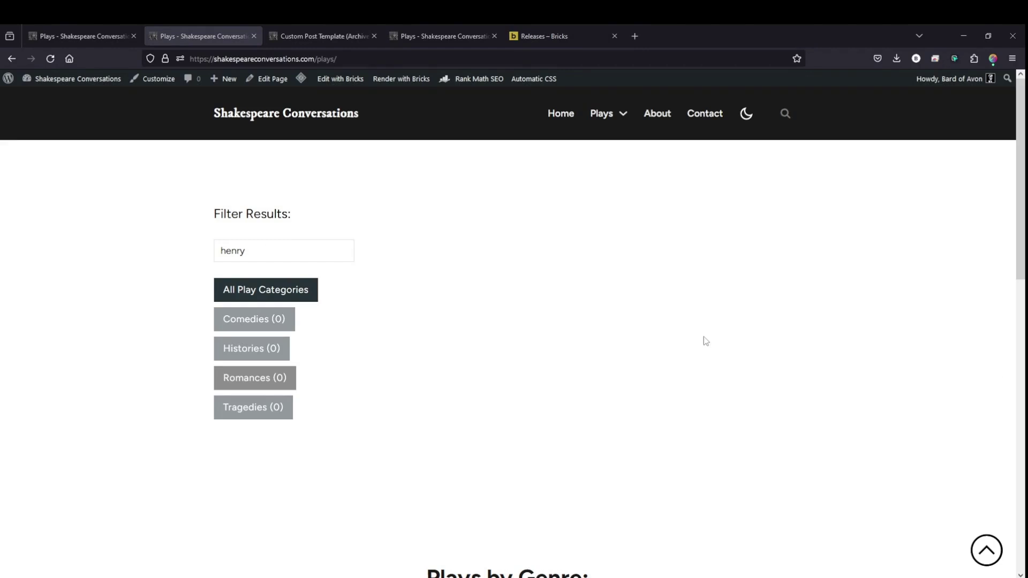
Replace the search with 'winter', then 'love', and reset to All Play Categories.
{"action": "left_click", "coordinate": [287, 256]}
{"action": "double_click", "coordinate": [286, 254]}
{"action": "key", "text": "ctrl+s"}
{"action": "key", "text": "Escape"}
{"action": "type", "text": "winter"}
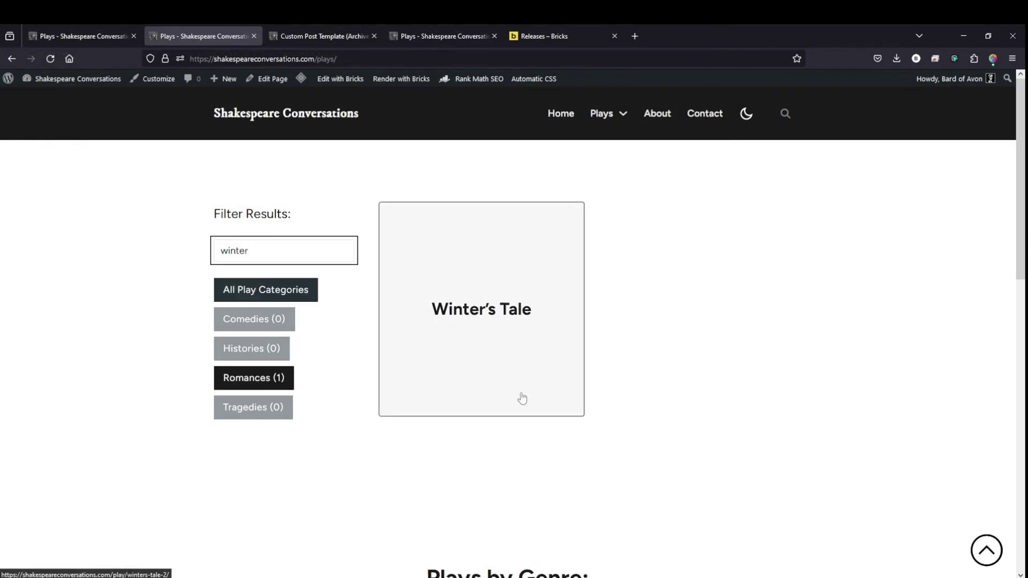
{"action": "double_click", "coordinate": [255, 248]}
{"action": "type", "text": "love"}
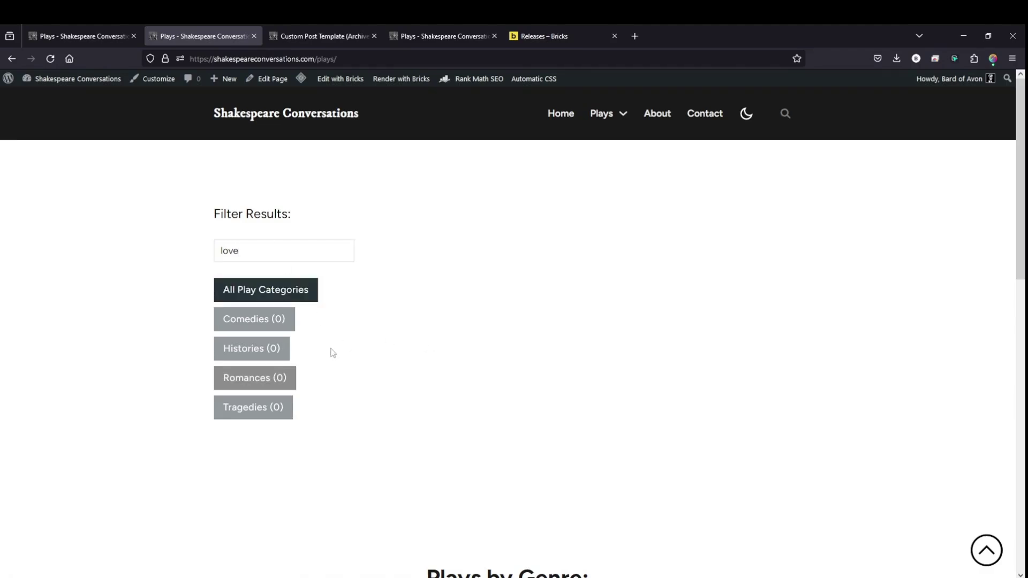
{"action": "left_click", "coordinate": [268, 292]}
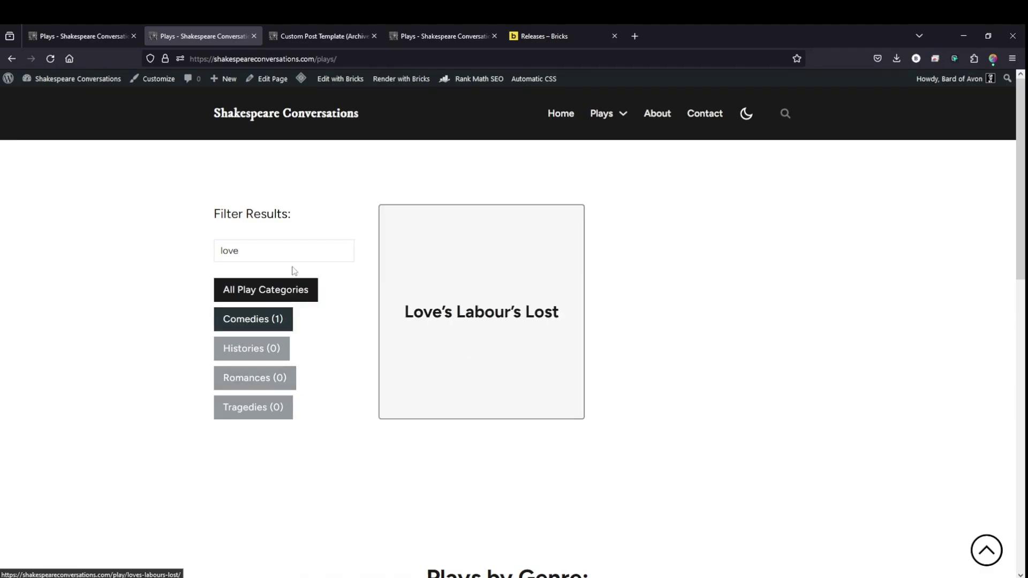
{"action": "double_click", "coordinate": [283, 293]}
Search again for 'henry', 'winter' and finally 'love', leaving only Love's Labour's Lost.
{"action": "left_click", "coordinate": [306, 316]}
{"action": "left_click", "coordinate": [273, 252]}
{"action": "double_click", "coordinate": [274, 253]}
{"action": "key", "text": "BackSpace"}
{"action": "type", "text": "henry"}
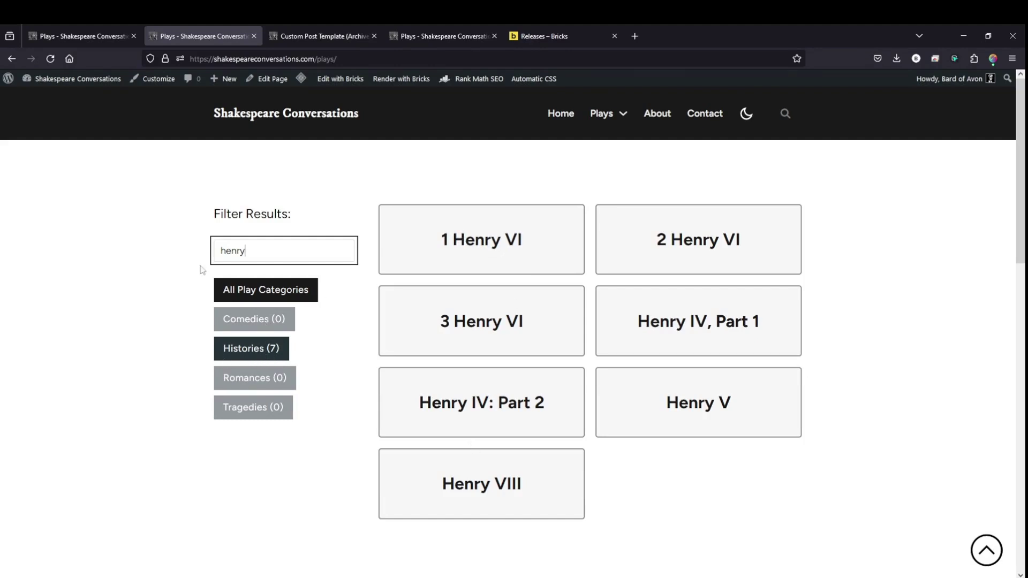
{"action": "double_click", "coordinate": [273, 244]}
{"action": "type", "text": "winter"}
{"action": "double_click", "coordinate": [281, 250]}
{"action": "type", "text": "love"}
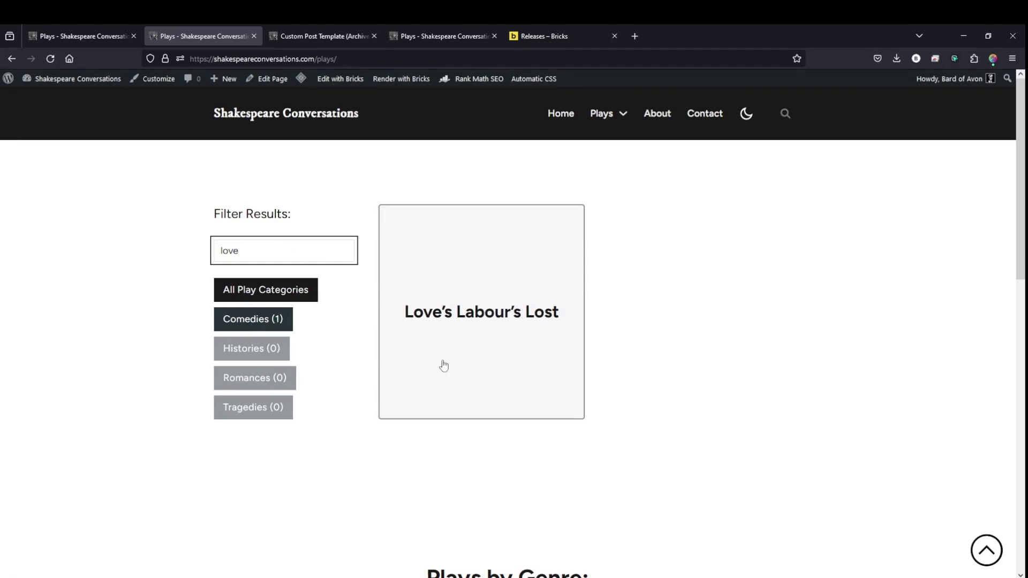
{"action": "key", "text": "alt+Tab"}
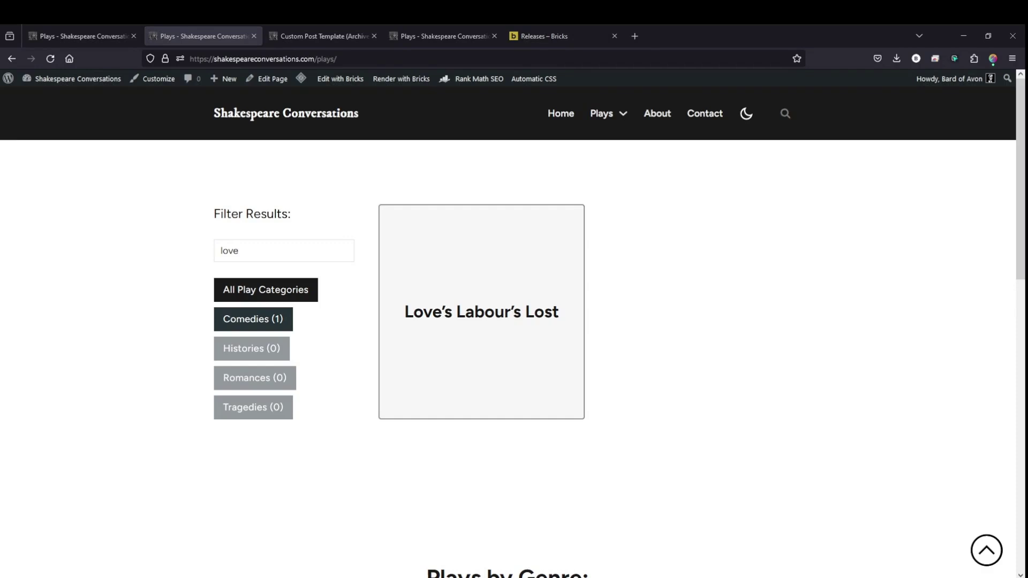